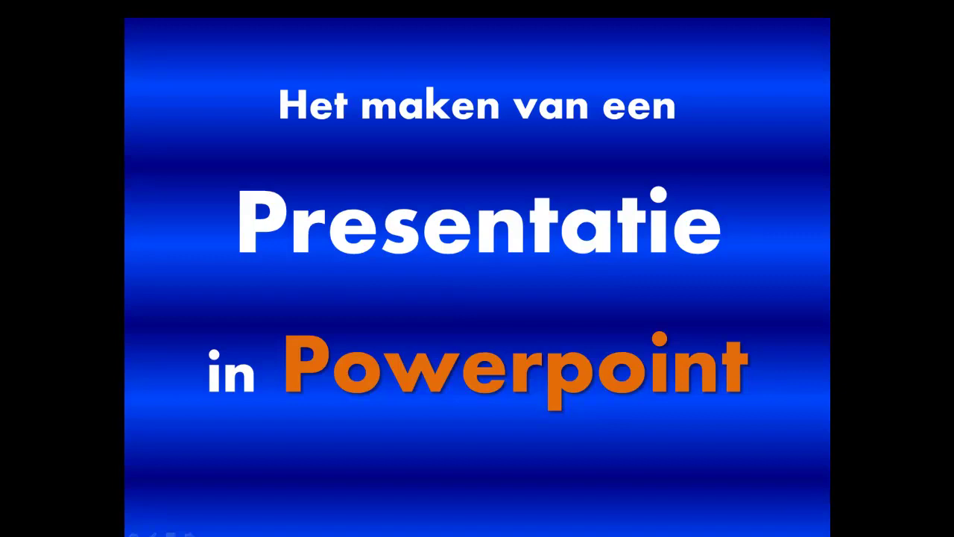
Exit the slideshow and return to editing the 'Het maken van een Presentatie in Powerpoint' title slide.
{"action": "left_click", "coordinate": [811, 426]}
{"action": "left_click", "coordinate": [810, 425]}
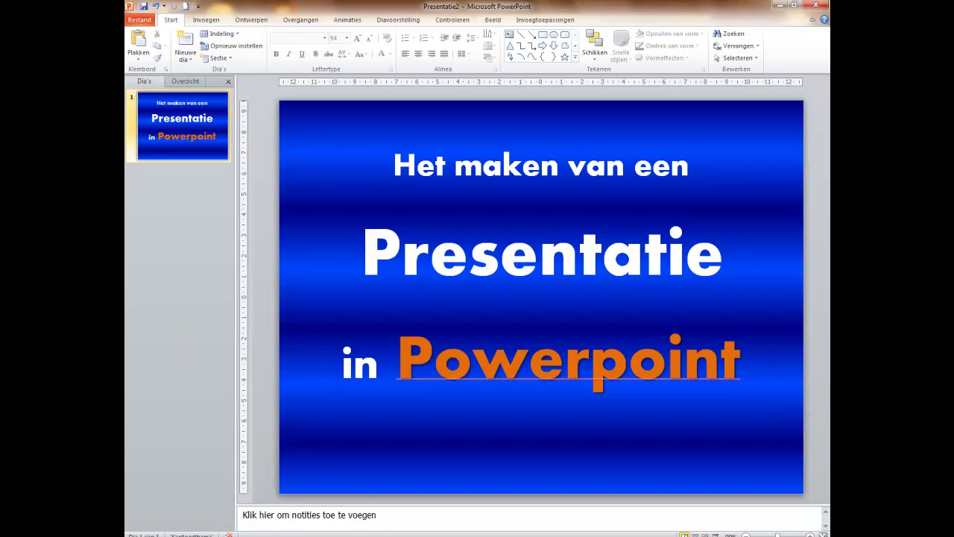
Switch to Internet Explorer showing the Presenteren.swf cartoon animation.
{"action": "left_click", "coordinate": [362, 513]}
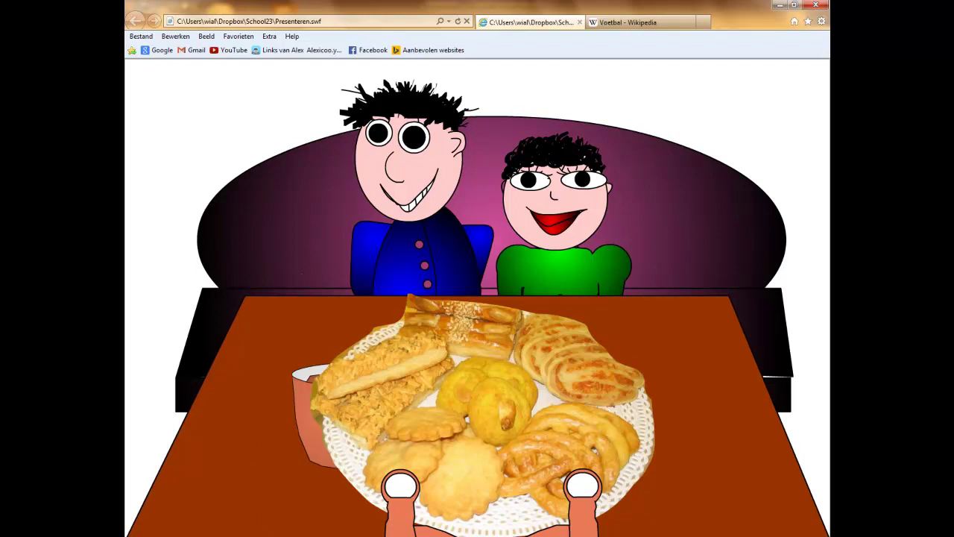
Bring the Voetbal_slecht.pptx window to the front and maximize it.
{"action": "left_click", "coordinate": [482, 475]}
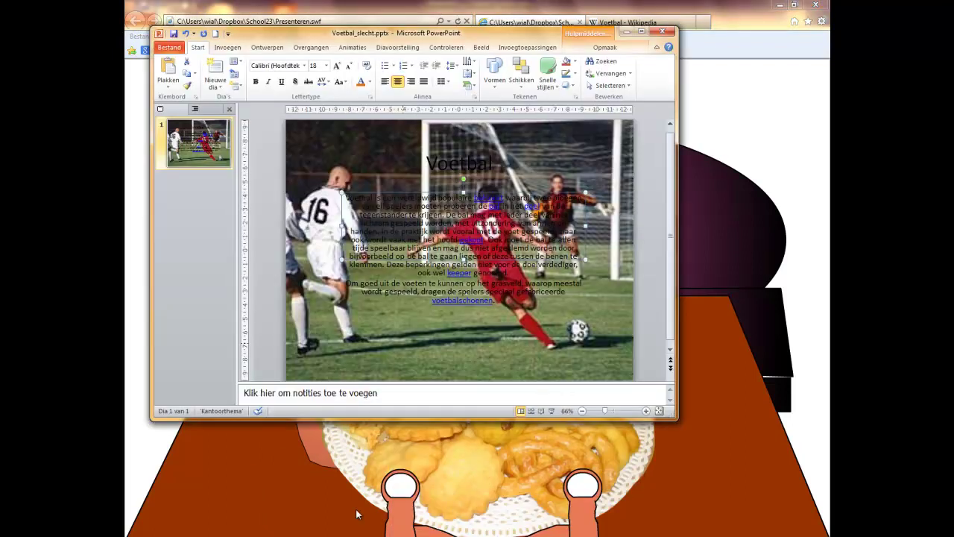
{"action": "left_click", "coordinate": [642, 33]}
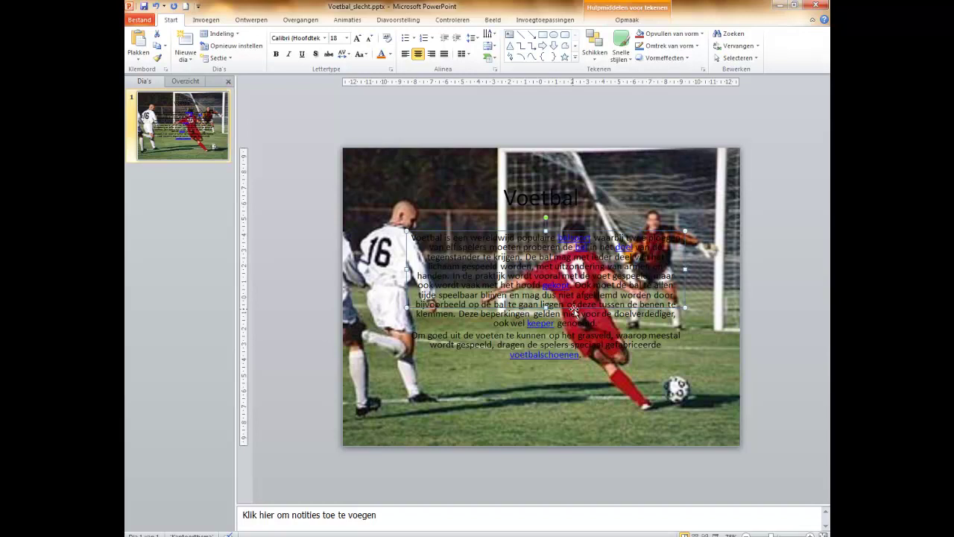
Cut the football description from the slide and paste it into the enlarged notes pane as text only.
{"action": "mouse_move", "coordinate": [583, 355]}
{"action": "left_mouse_down"}
{"action": "mouse_move", "coordinate": [456, 282]}
{"action": "mouse_move", "coordinate": [478, 247]}
{"action": "left_mouse_up"}
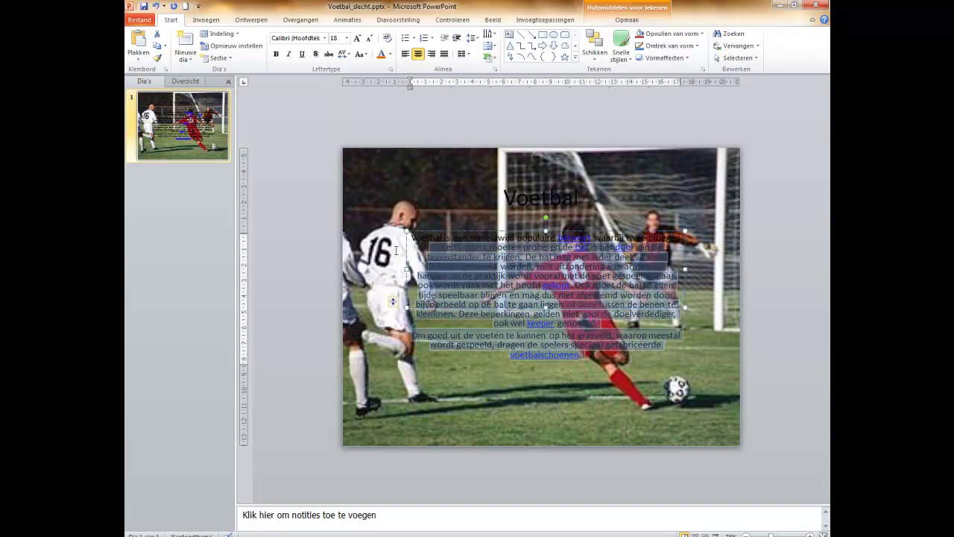
{"action": "right_click", "coordinate": [469, 248]}
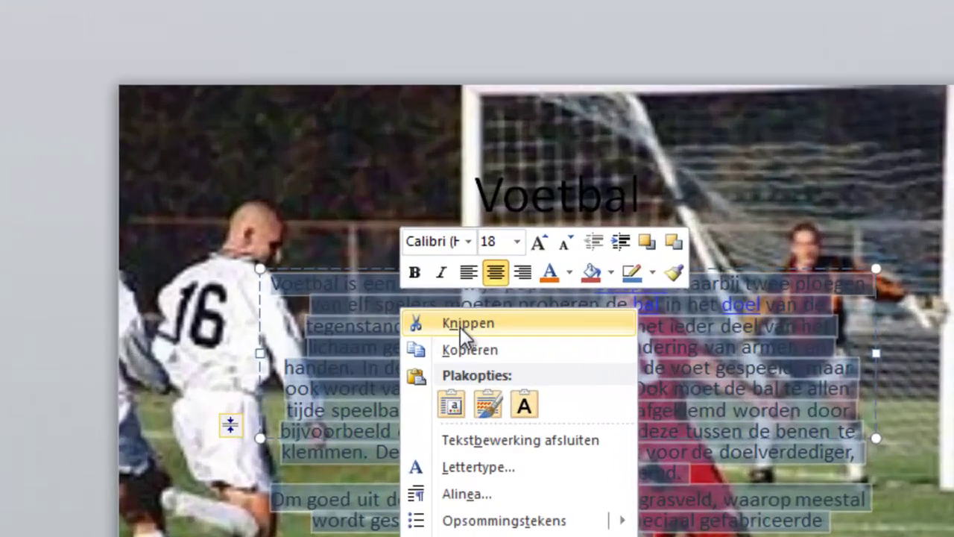
{"action": "left_click", "coordinate": [497, 256]}
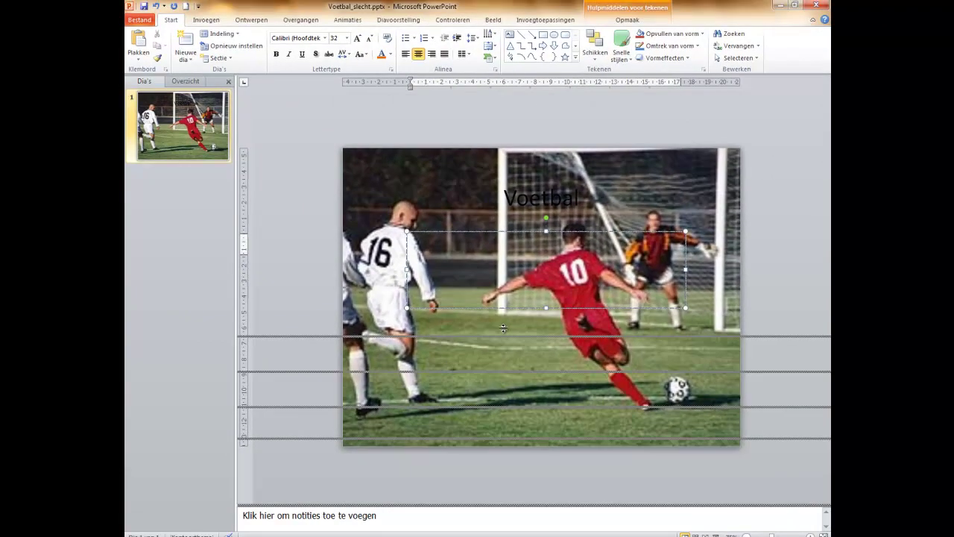
{"action": "left_click_drag", "start_coordinate": [497, 359], "coordinate": [504, 335]}
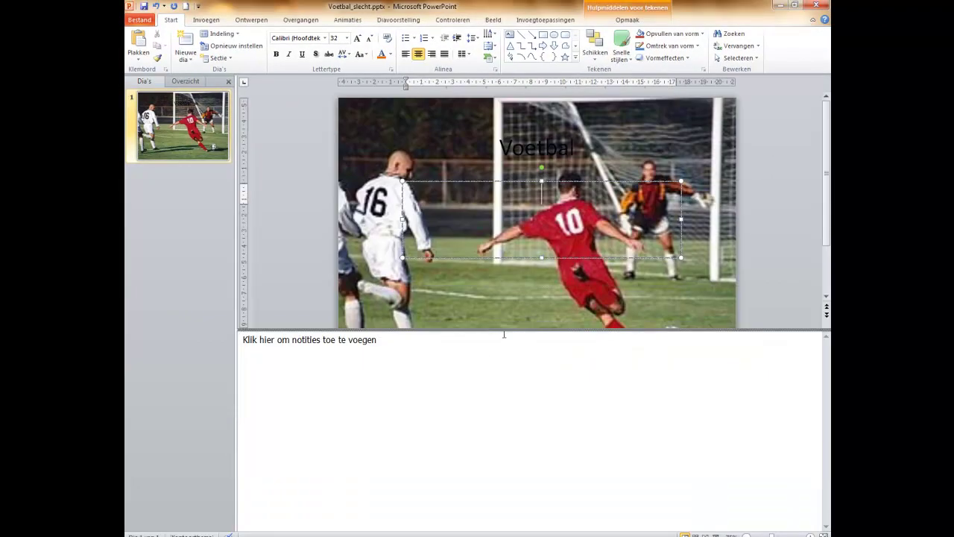
{"action": "left_click", "coordinate": [318, 356]}
{"action": "right_click", "coordinate": [319, 357]}
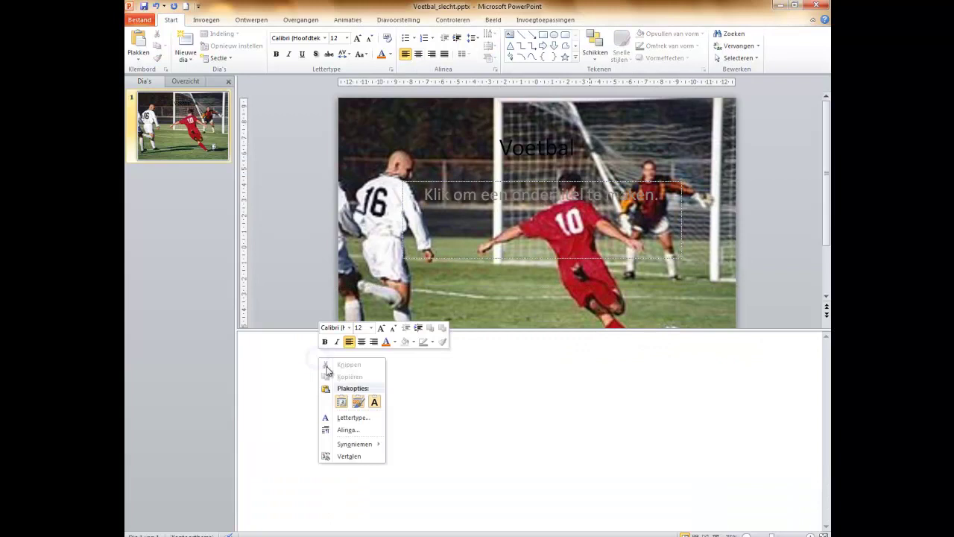
{"action": "left_click", "coordinate": [374, 403]}
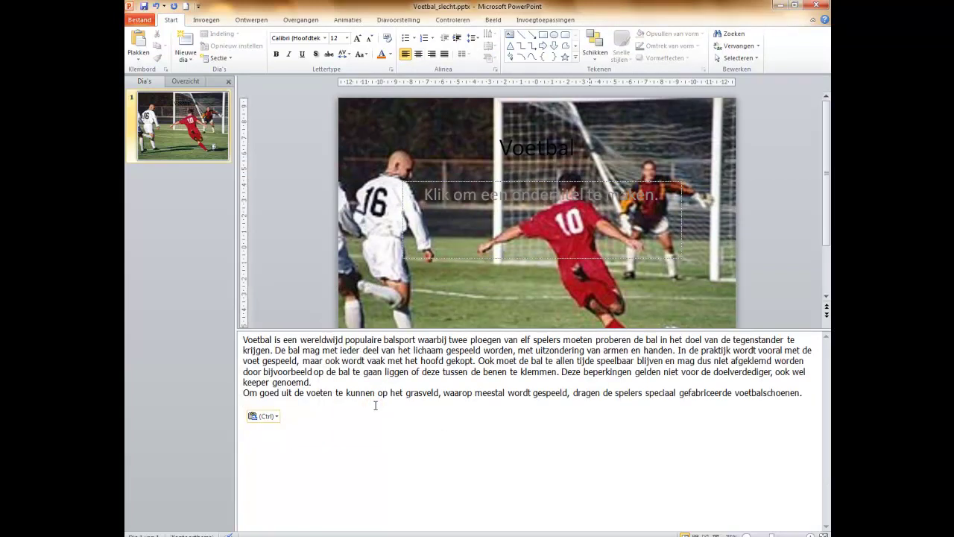
{"action": "key", "text": "super"}
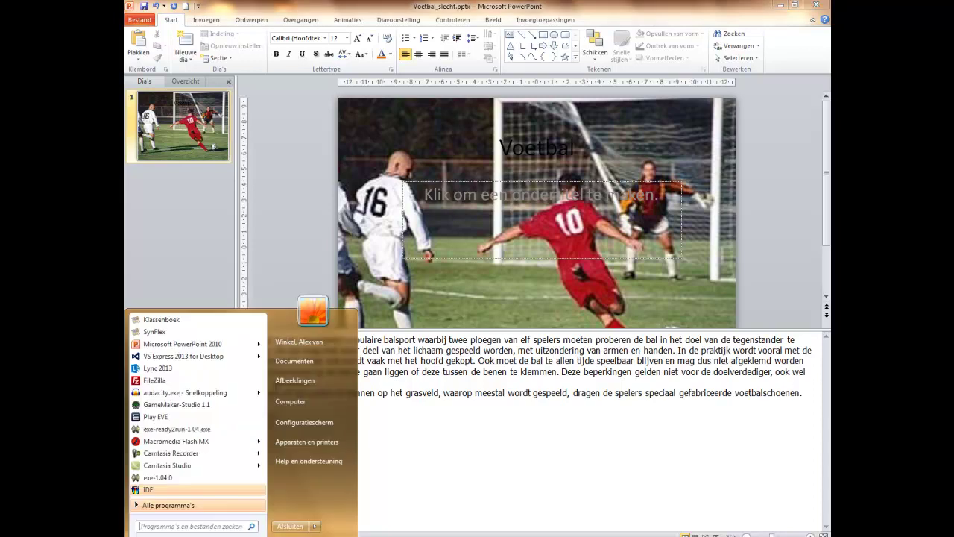
{"action": "type", "text": "p"}
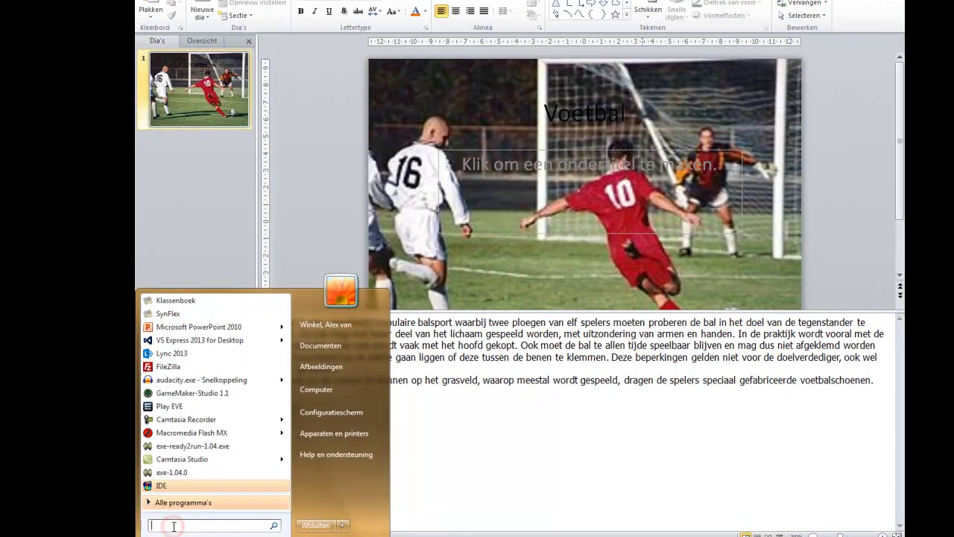
{"action": "type", "text": "owerpoint"}
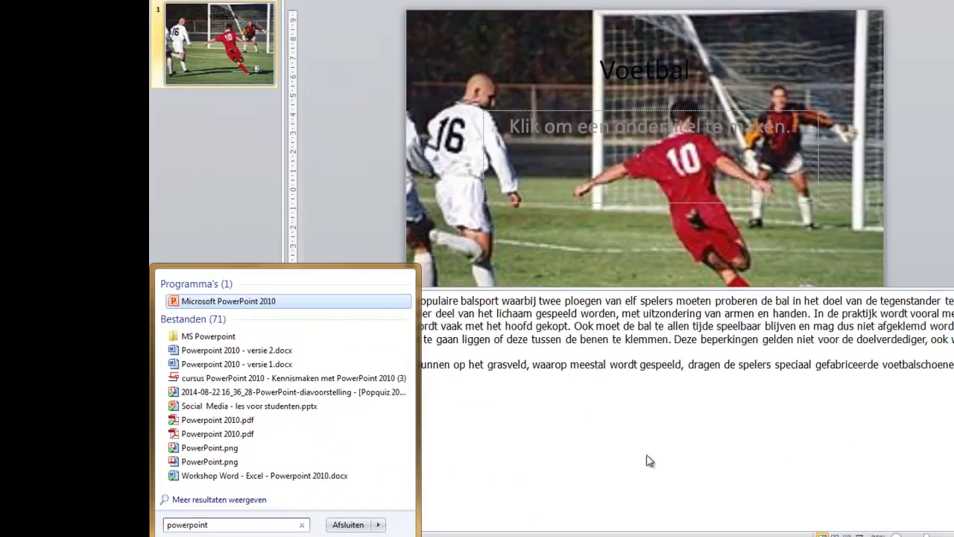
{"action": "left_click", "coordinate": [647, 461]}
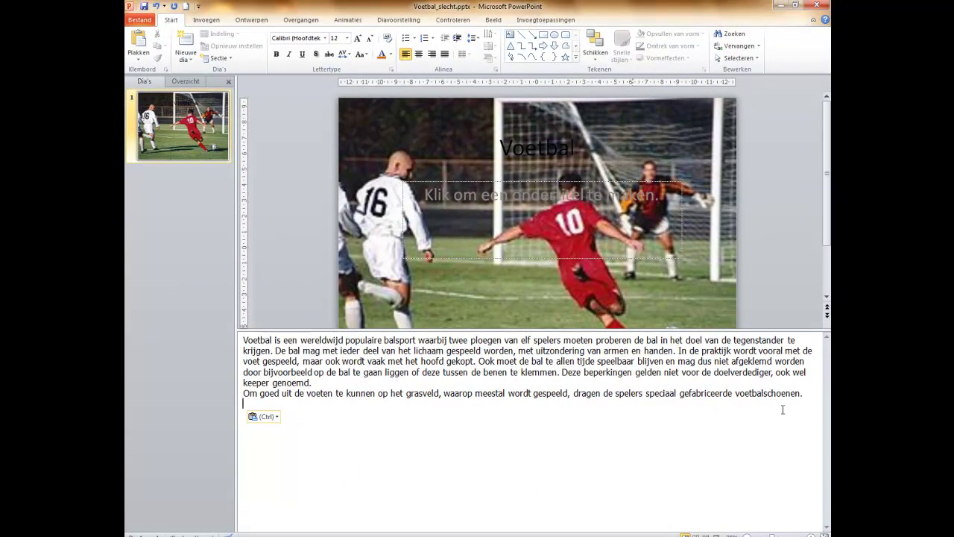
Apply the cyan preset gradient fill as the slide background, moving the second stop to 36%.
{"action": "mouse_move", "coordinate": [803, 395]}
{"action": "left_mouse_down"}
{"action": "mouse_move", "coordinate": [243, 340]}
{"action": "mouse_move", "coordinate": [293, 488]}
{"action": "left_mouse_up"}
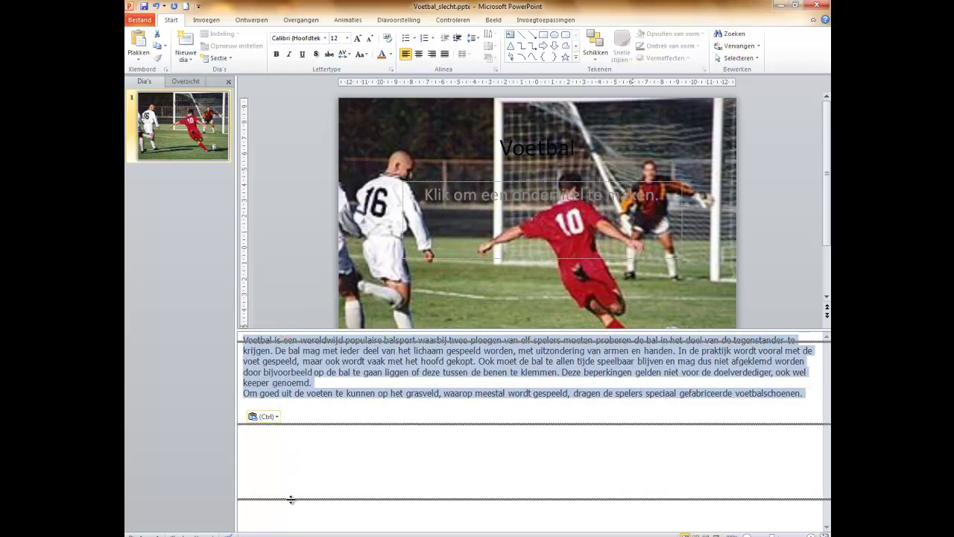
{"action": "left_click_drag", "start_coordinate": [337, 486], "coordinate": [335, 343]}
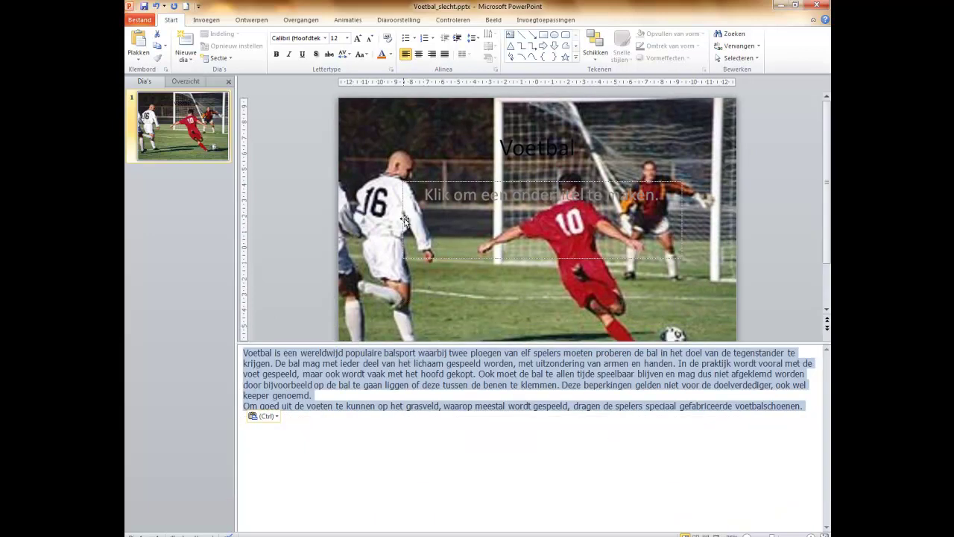
{"action": "right_click", "coordinate": [395, 160]}
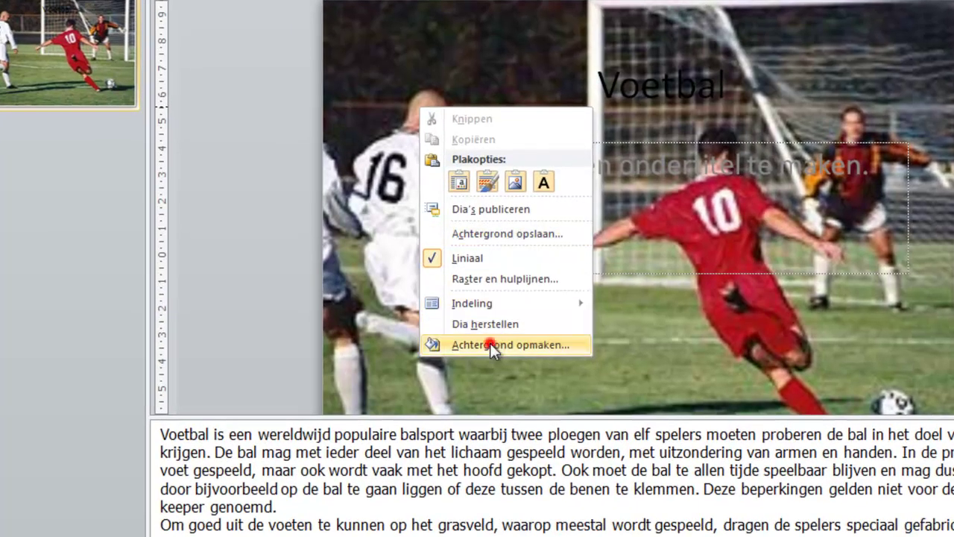
{"action": "left_click", "coordinate": [492, 346]}
{"action": "left_click", "coordinate": [419, 85]}
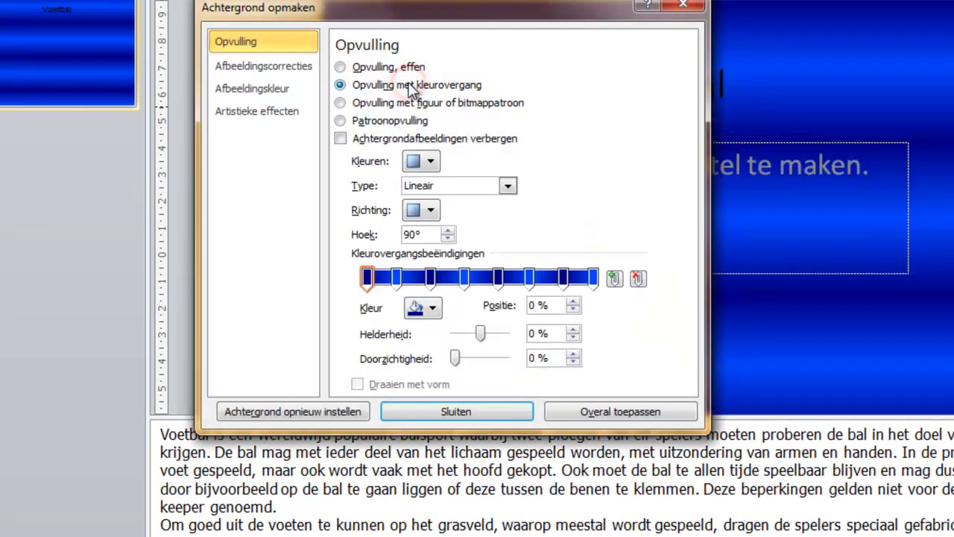
{"action": "left_click", "coordinate": [430, 161]}
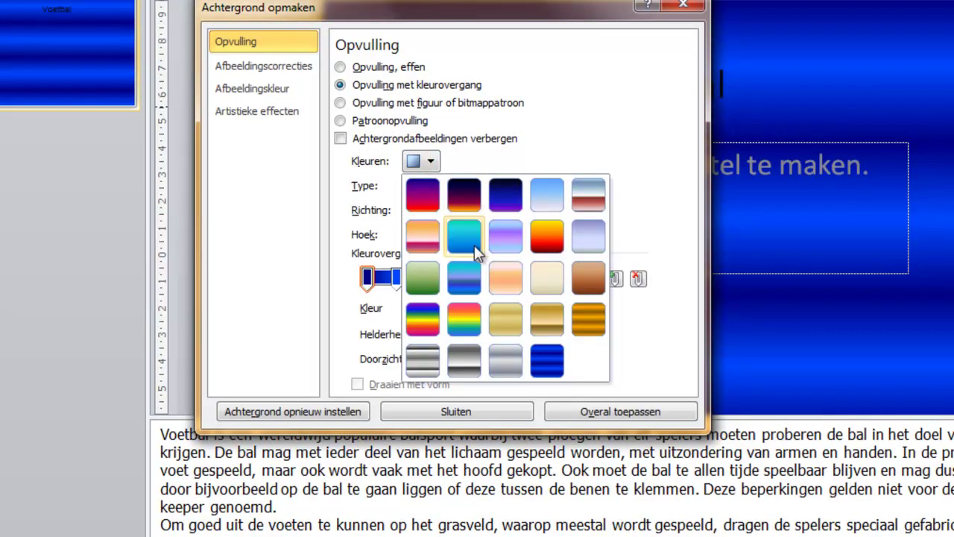
{"action": "left_click", "coordinate": [474, 245]}
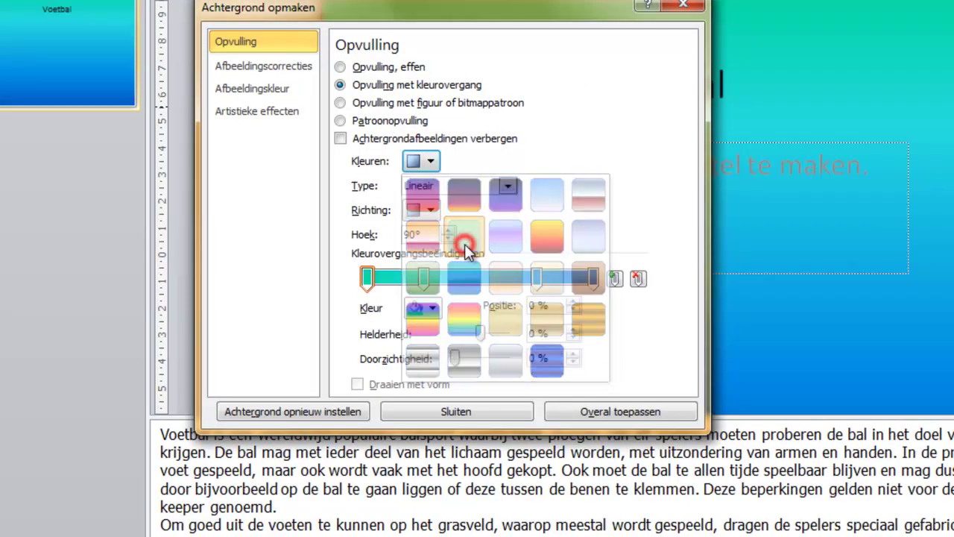
{"action": "left_click", "coordinate": [434, 161]}
{"action": "left_click", "coordinate": [440, 161]}
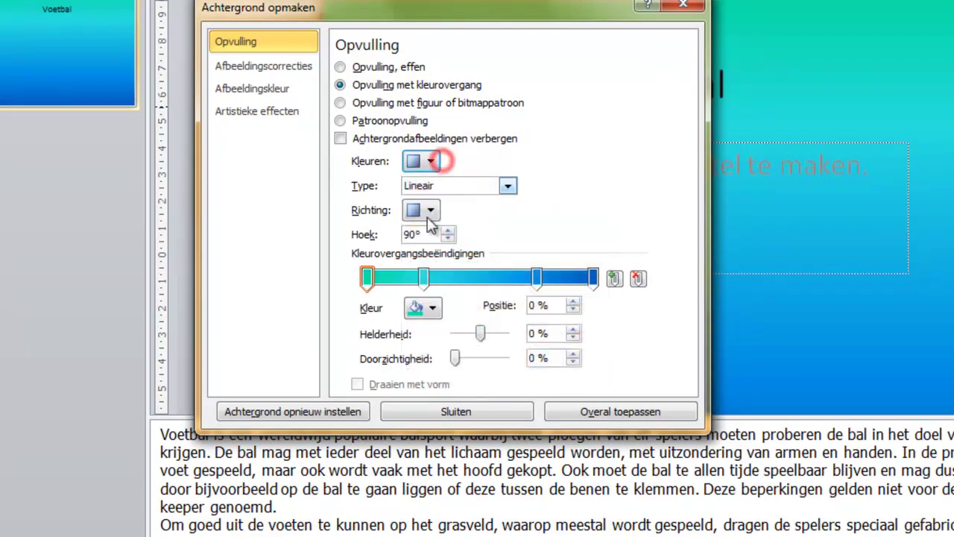
{"action": "mouse_move", "coordinate": [423, 277]}
{"action": "left_mouse_down"}
{"action": "mouse_move", "coordinate": [447, 277]}
{"action": "mouse_move", "coordinate": [438, 263]}
{"action": "mouse_move", "coordinate": [474, 260]}
{"action": "left_mouse_up"}
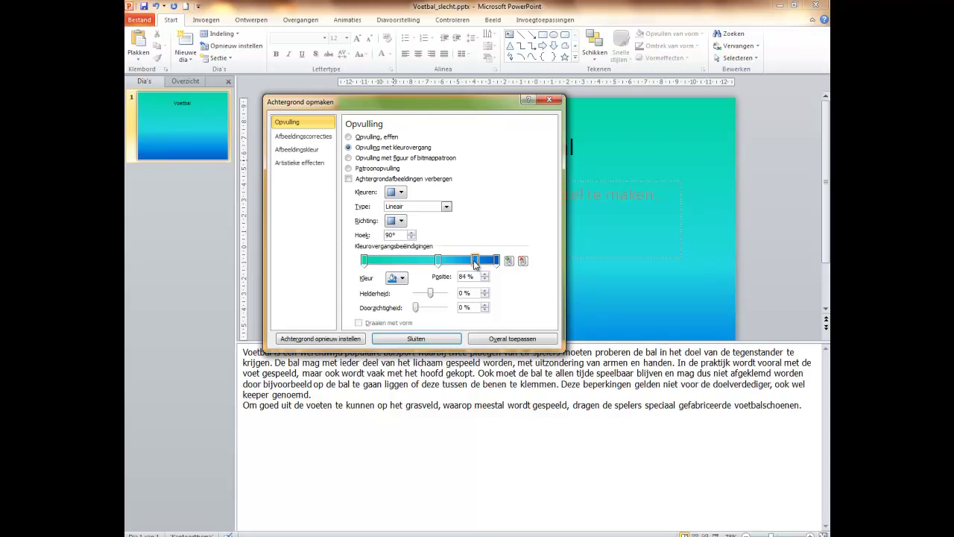
{"action": "left_click", "coordinate": [626, 260]}
{"action": "left_click", "coordinate": [549, 99]}
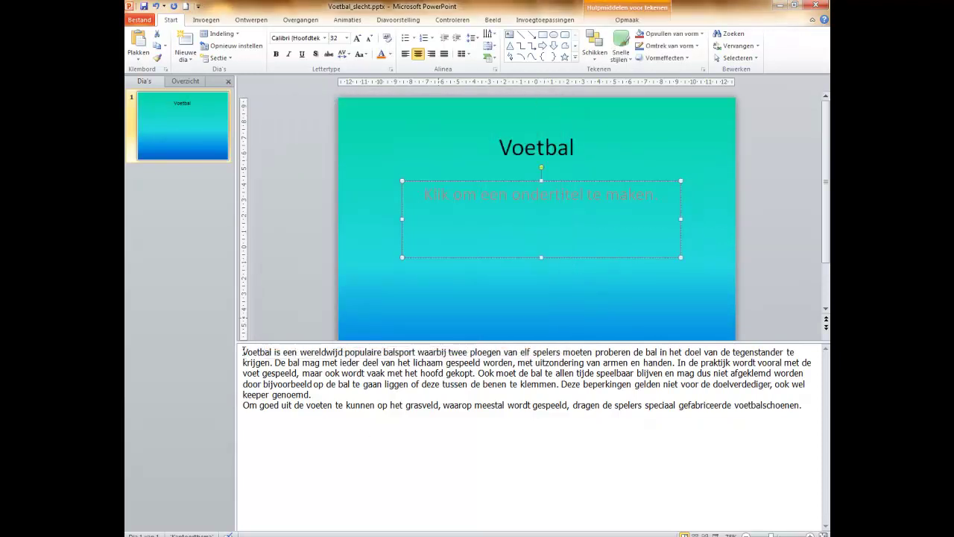
Enlarge the Voetbal title to 80 pt and move it down toward the slide centre.
{"action": "mouse_move", "coordinate": [244, 350]}
{"action": "left_mouse_down"}
{"action": "mouse_move", "coordinate": [784, 353]}
{"action": "mouse_move", "coordinate": [290, 373]}
{"action": "mouse_move", "coordinate": [272, 362]}
{"action": "left_mouse_up"}
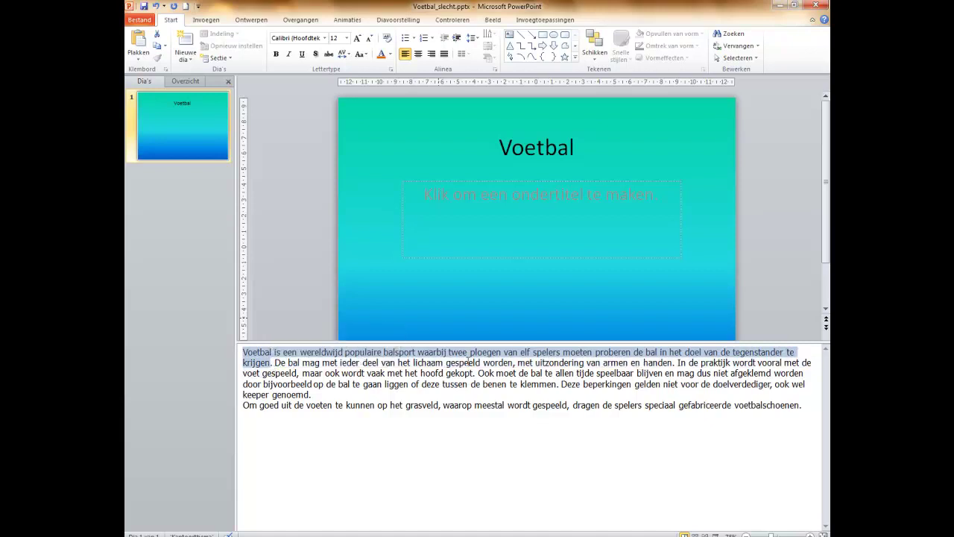
{"action": "left_click", "coordinate": [555, 143]}
{"action": "double_click", "coordinate": [552, 148]}
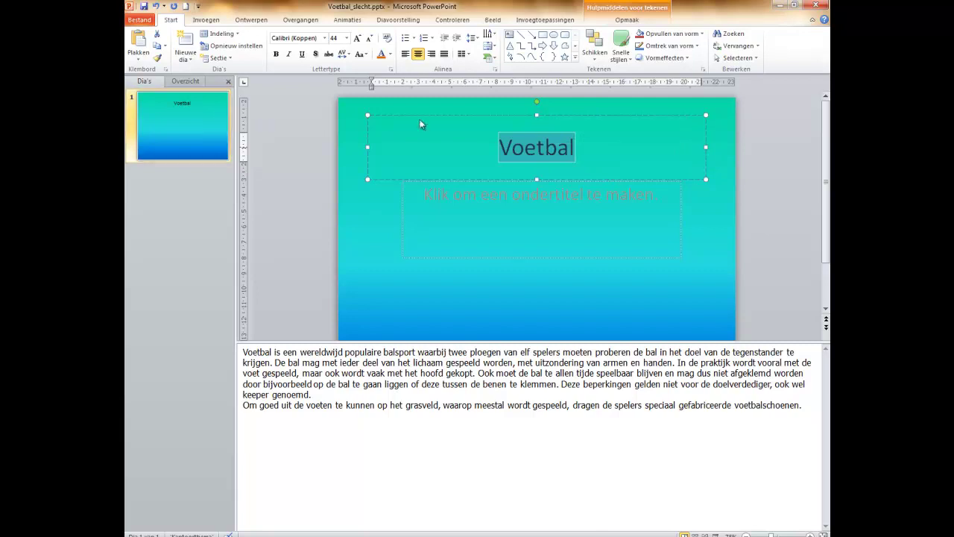
{"action": "key", "text": "ctrl+shift+period"}
{"action": "key", "text": "ctrl+shift+period"}
{"action": "key", "text": "ctrl+shift+period"}
{"action": "key", "text": "ctrl+shift+period"}
{"action": "key", "text": "ctrl+shift+period"}
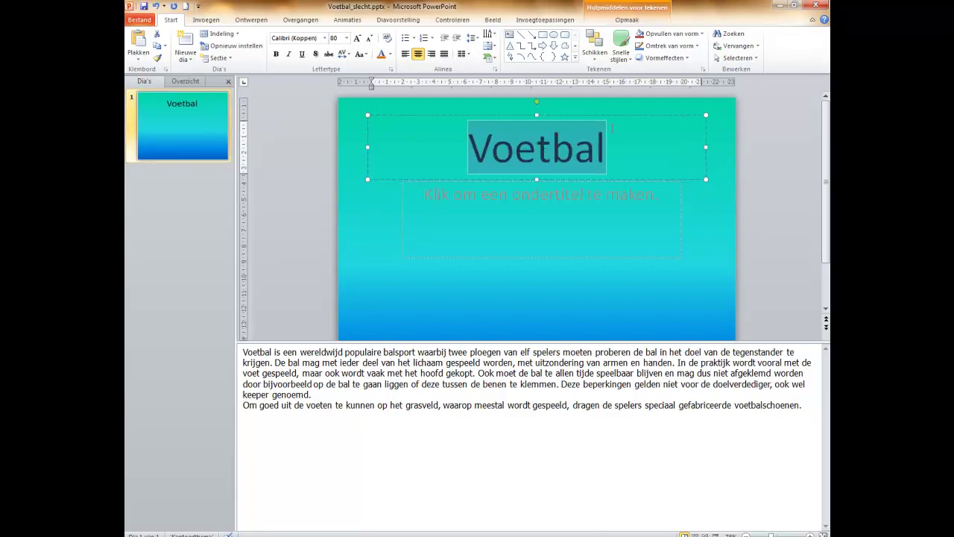
{"action": "left_click_drag", "start_coordinate": [605, 116], "coordinate": [608, 162]}
{"action": "left_click", "coordinate": [604, 158]}
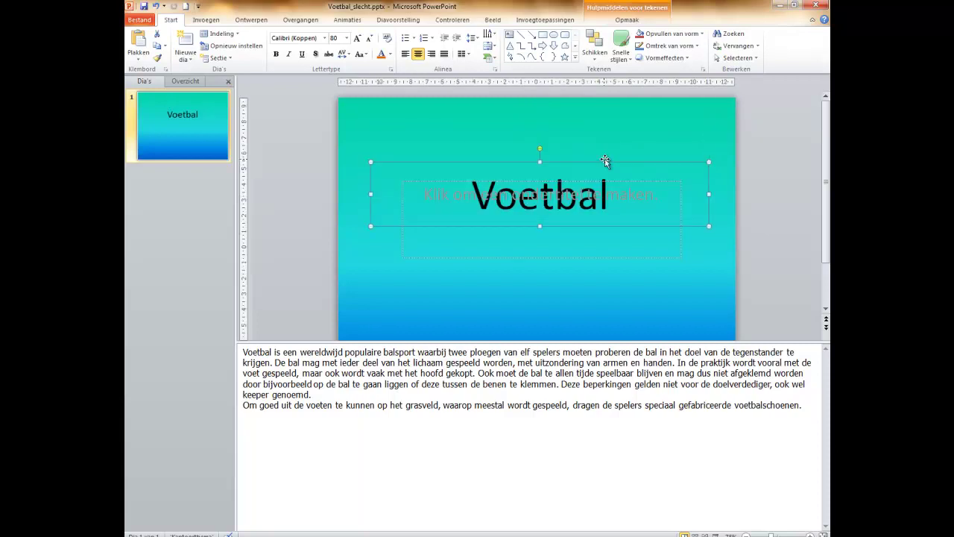
Select the empty subtitle placeholder to begin entering text in it.
{"action": "left_click", "coordinate": [542, 247]}
{"action": "left_click", "coordinate": [556, 282]}
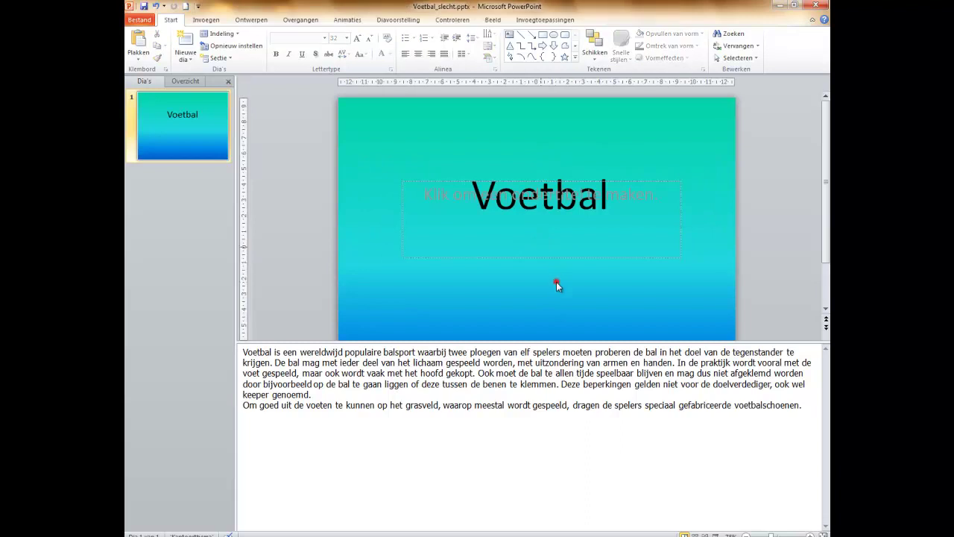
{"action": "left_click", "coordinate": [401, 234]}
{"action": "left_click", "coordinate": [397, 246]}
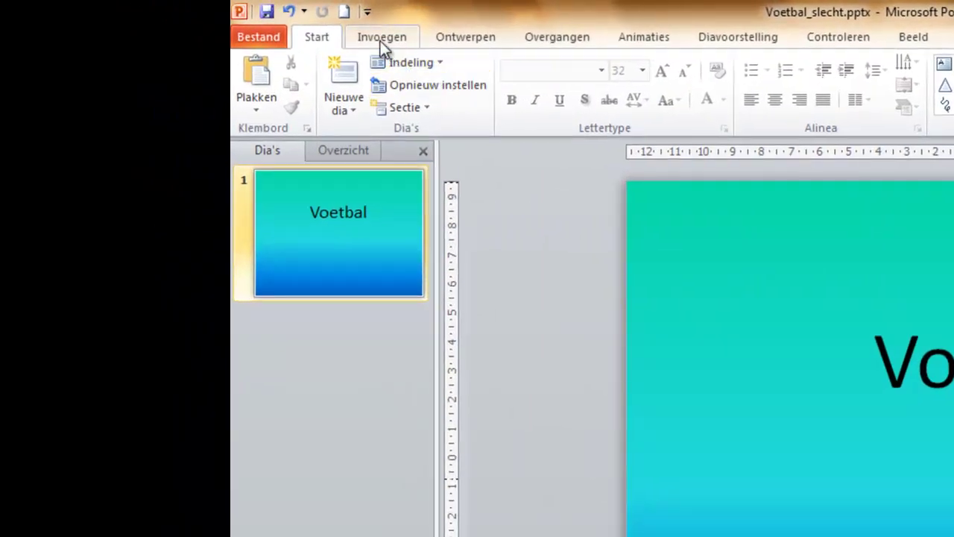
Search clip art for 'voetbal' and place the man-heading-a-ball photo on the slide.
{"action": "left_click", "coordinate": [380, 41]}
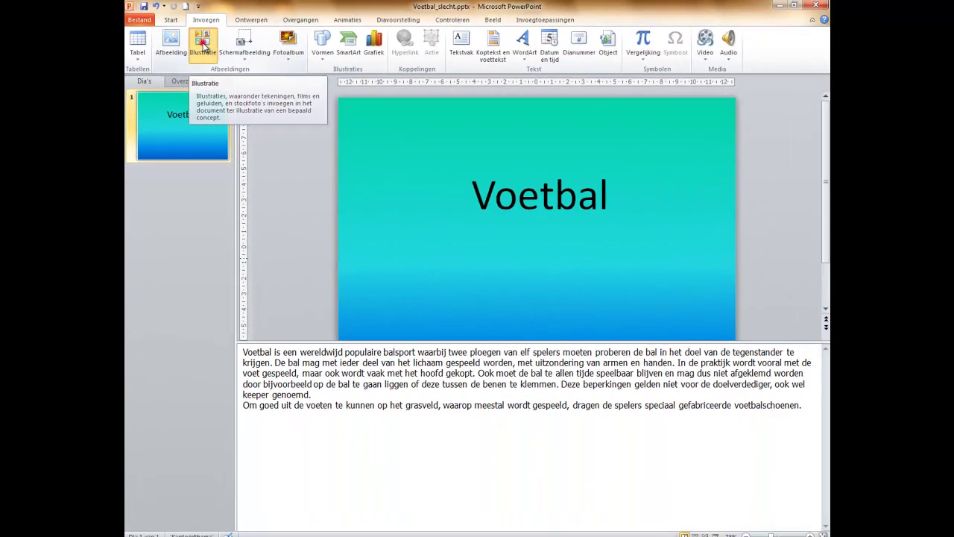
{"action": "left_click", "coordinate": [209, 47]}
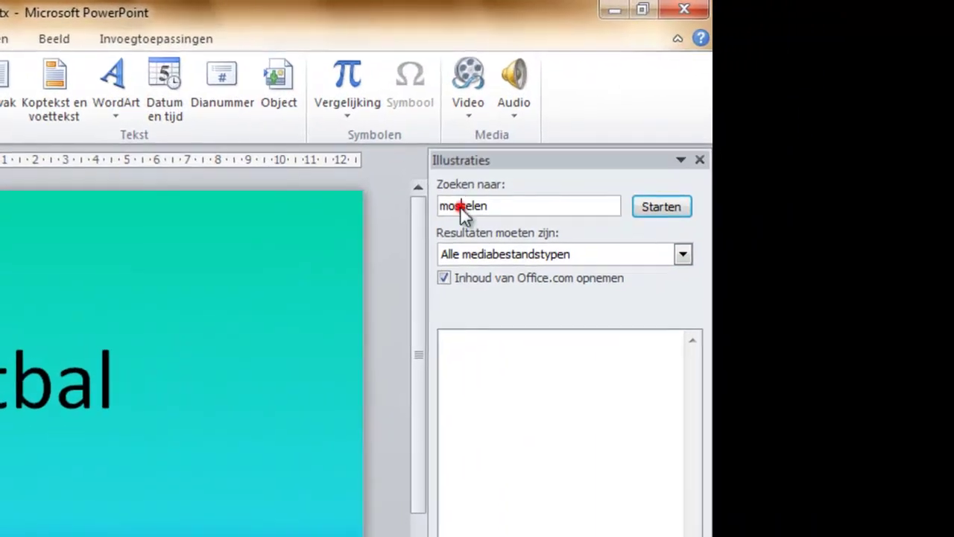
{"action": "double_click", "coordinate": [703, 106]}
{"action": "type", "text": "voetbal"}
{"action": "key", "text": "Return"}
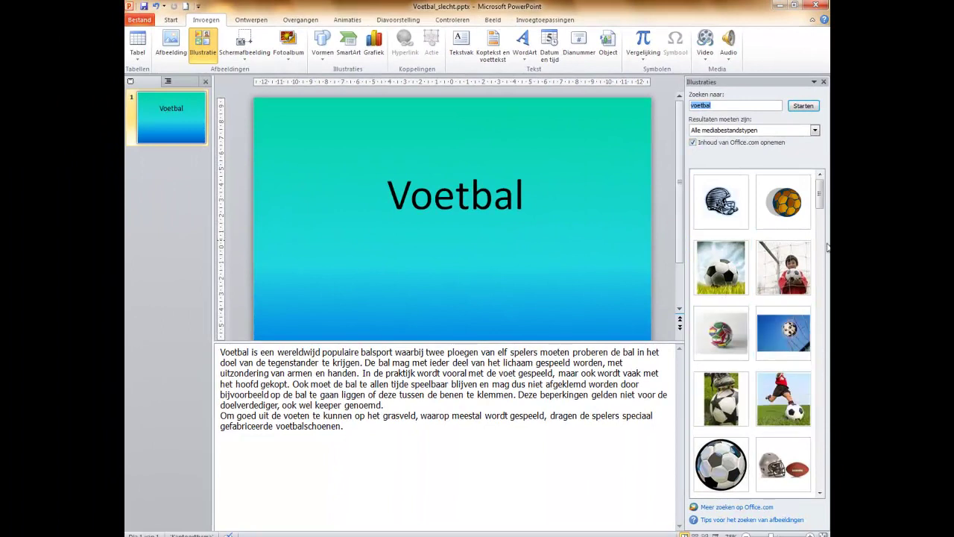
{"action": "left_click_drag", "start_coordinate": [822, 203], "coordinate": [825, 257]}
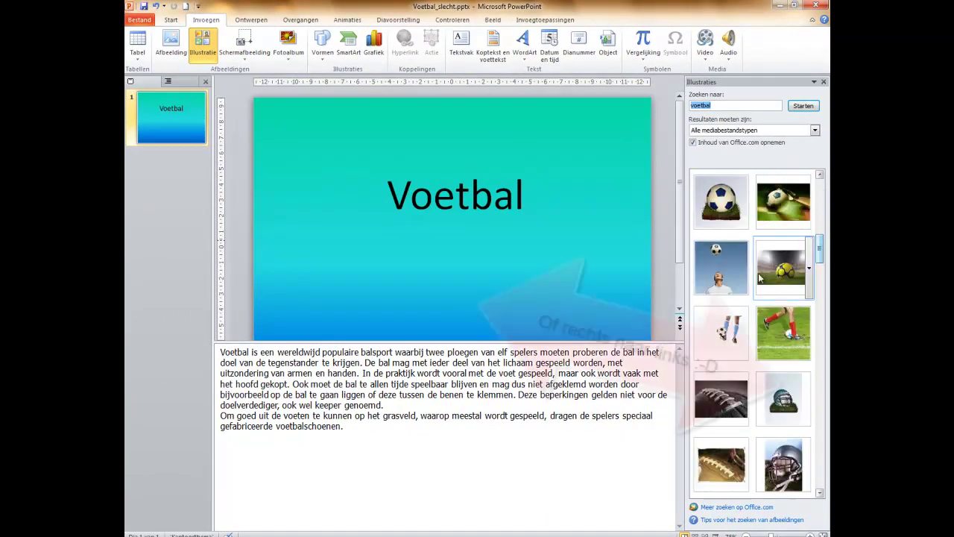
{"action": "left_click_drag", "start_coordinate": [721, 267], "coordinate": [448, 276]}
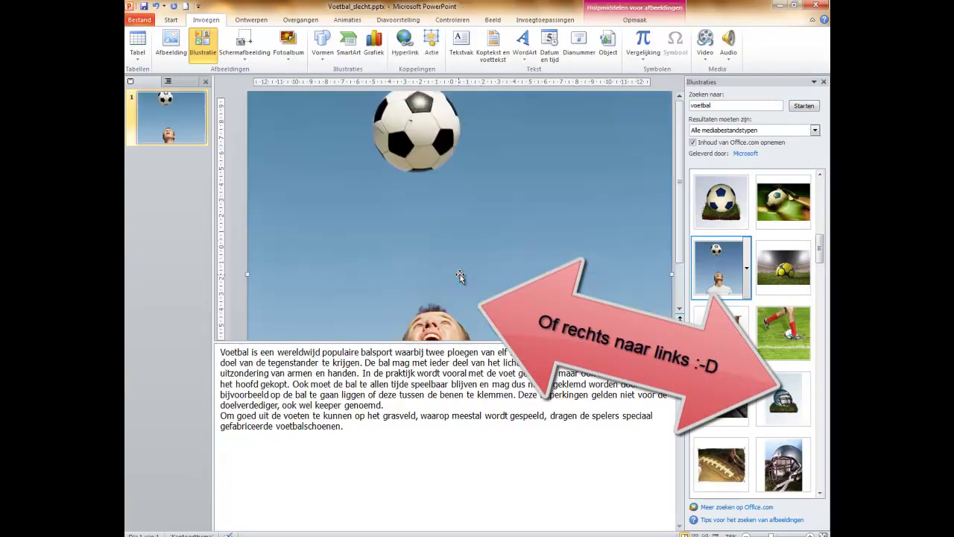
Shrink the footballer picture down to a small size.
{"action": "left_click_drag", "start_coordinate": [352, 159], "coordinate": [436, 232]}
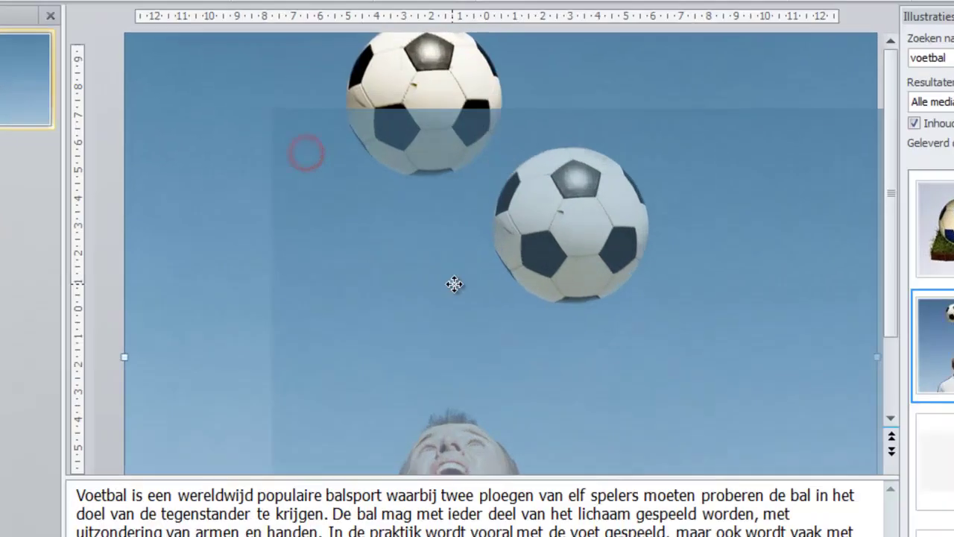
{"action": "left_click_drag", "start_coordinate": [146, 75], "coordinate": [267, 237]}
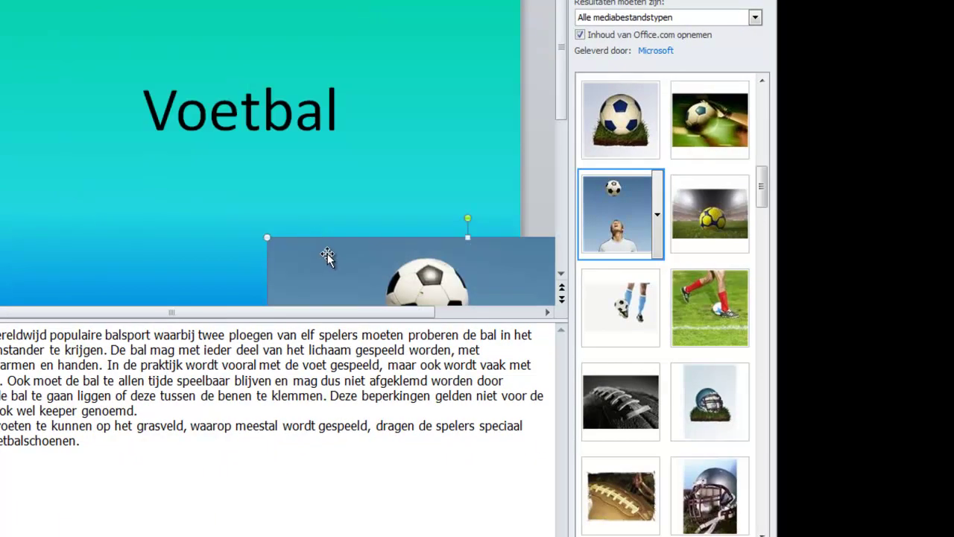
{"action": "left_click_drag", "start_coordinate": [328, 256], "coordinate": [127, 56]}
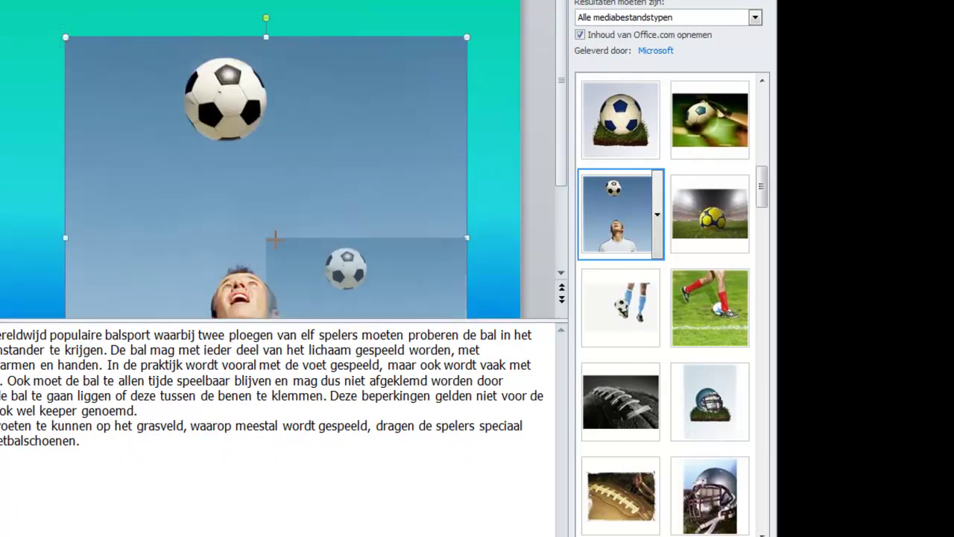
{"action": "left_click_drag", "start_coordinate": [65, 37], "coordinate": [275, 246]}
{"action": "left_click_drag", "start_coordinate": [330, 268], "coordinate": [234, 170]}
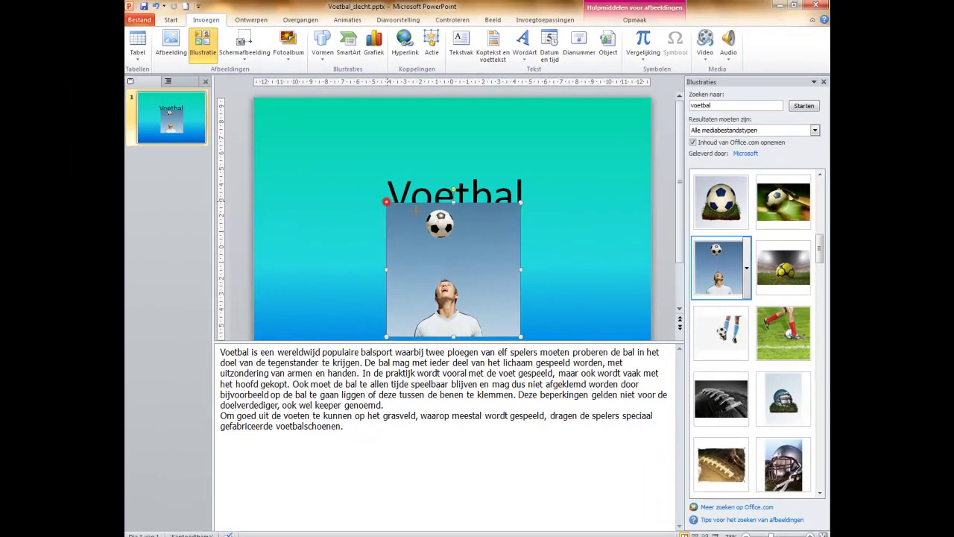
{"action": "mouse_move", "coordinate": [381, 201]}
{"action": "left_mouse_down"}
{"action": "mouse_move", "coordinate": [466, 256]}
{"action": "mouse_move", "coordinate": [443, 257]}
{"action": "left_mouse_up"}
{"action": "left_click_drag", "start_coordinate": [480, 299], "coordinate": [557, 253]}
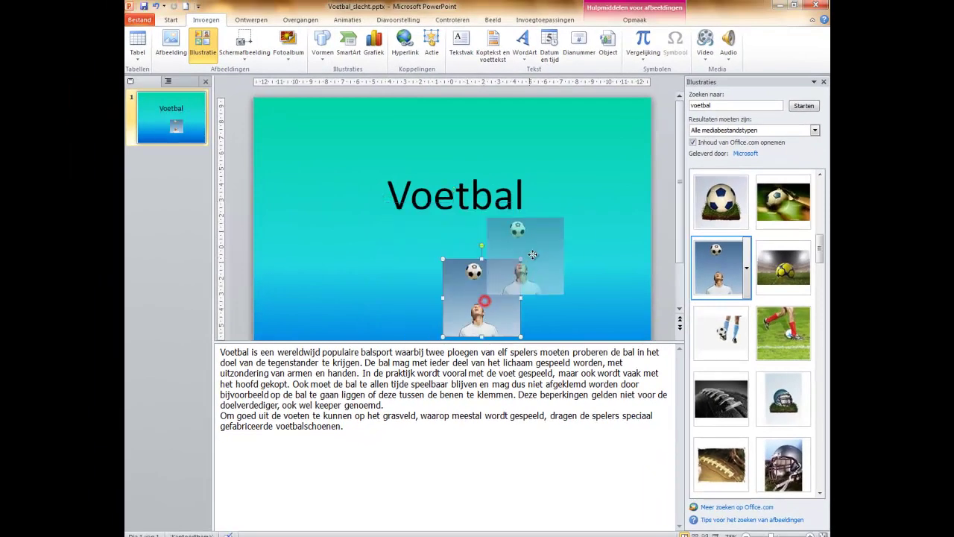
Raise the Voetbal title box and move the football picture up beneath it.
{"action": "left_click", "coordinate": [468, 198]}
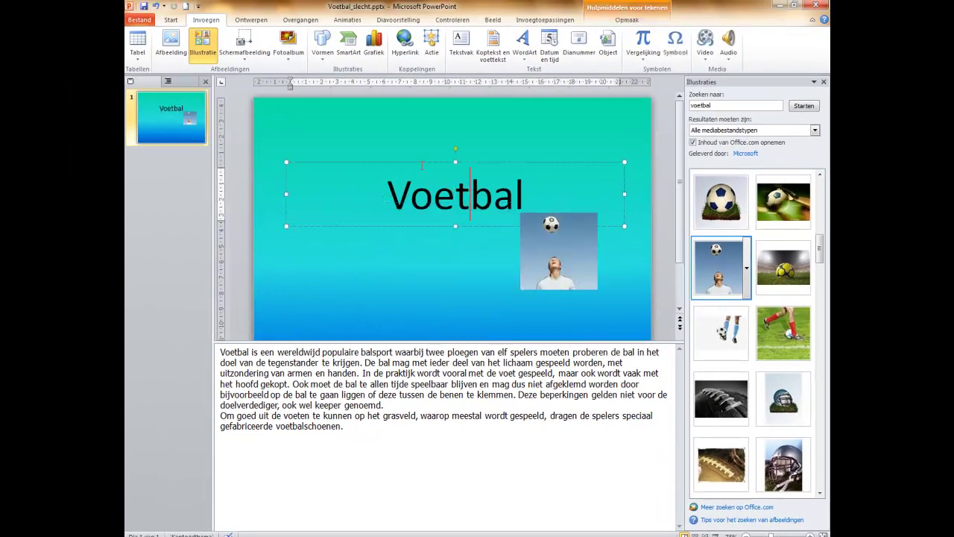
{"action": "left_click", "coordinate": [485, 229]}
{"action": "left_click", "coordinate": [465, 191]}
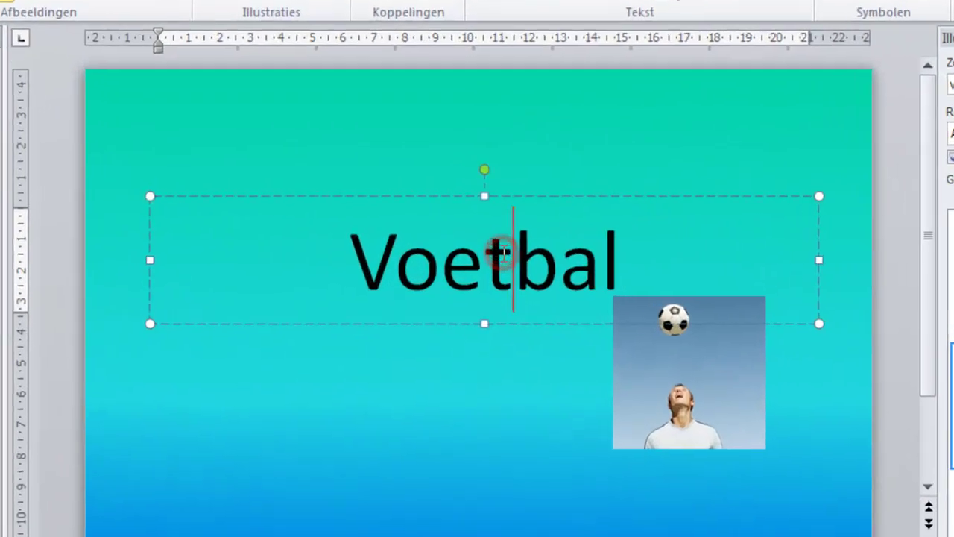
{"action": "mouse_move", "coordinate": [545, 200]}
{"action": "left_mouse_down"}
{"action": "mouse_move", "coordinate": [477, 99]}
{"action": "mouse_move", "coordinate": [618, 190]}
{"action": "mouse_move", "coordinate": [545, 390]}
{"action": "mouse_move", "coordinate": [520, 112]}
{"action": "left_mouse_up"}
{"action": "mouse_move", "coordinate": [694, 349]}
{"action": "left_mouse_down"}
{"action": "mouse_move", "coordinate": [580, 313]}
{"action": "mouse_move", "coordinate": [580, 325]}
{"action": "mouse_move", "coordinate": [493, 366]}
{"action": "left_mouse_up"}
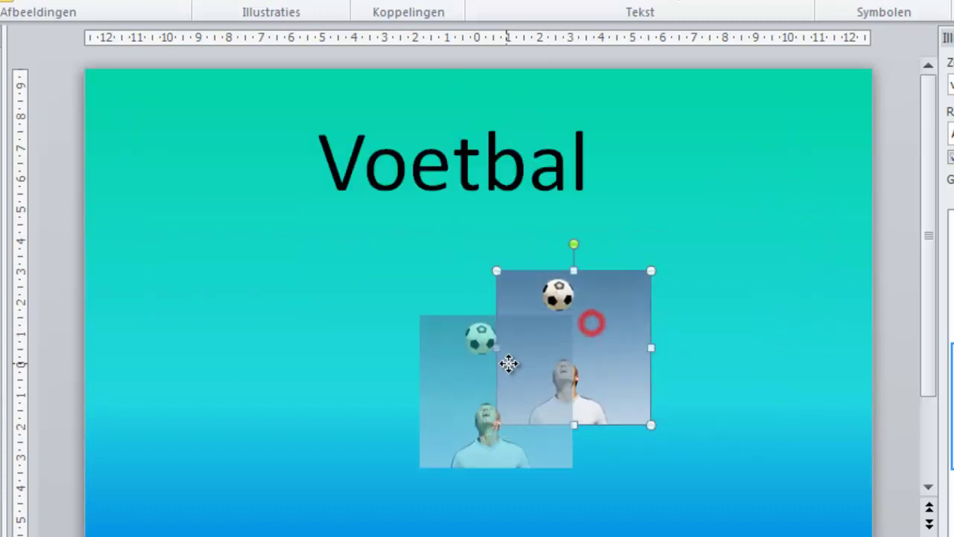
{"action": "left_click", "coordinate": [485, 170]}
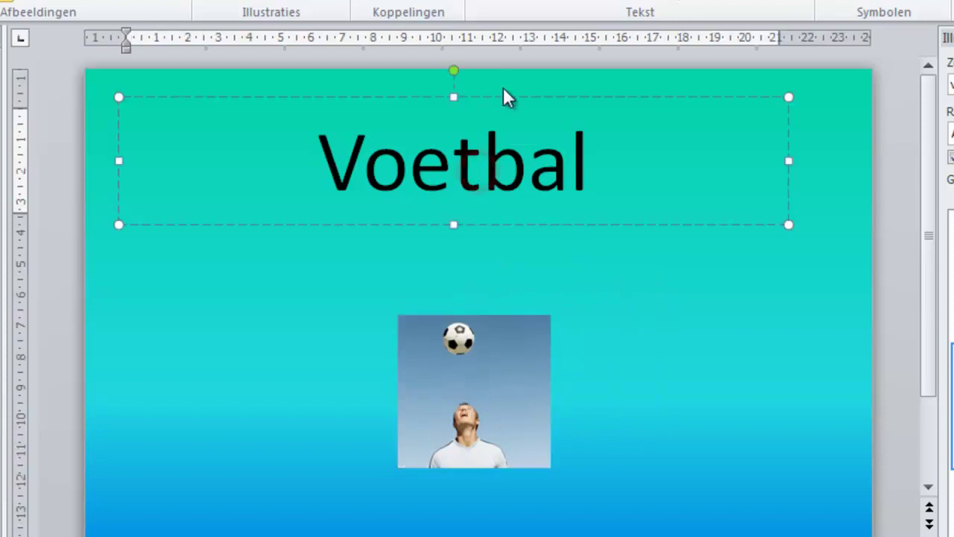
{"action": "left_click_drag", "start_coordinate": [501, 100], "coordinate": [513, 141]}
{"action": "left_click_drag", "start_coordinate": [490, 96], "coordinate": [507, 128]}
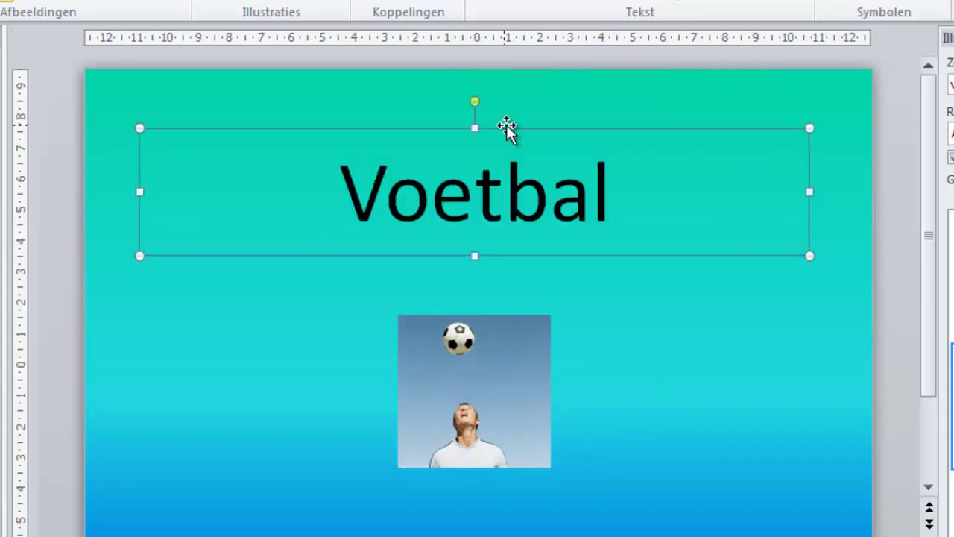
Enlarge the football picture slightly so it sits centred under the title.
{"action": "left_click", "coordinate": [507, 403]}
{"action": "left_click_drag", "start_coordinate": [551, 465], "coordinate": [589, 505]}
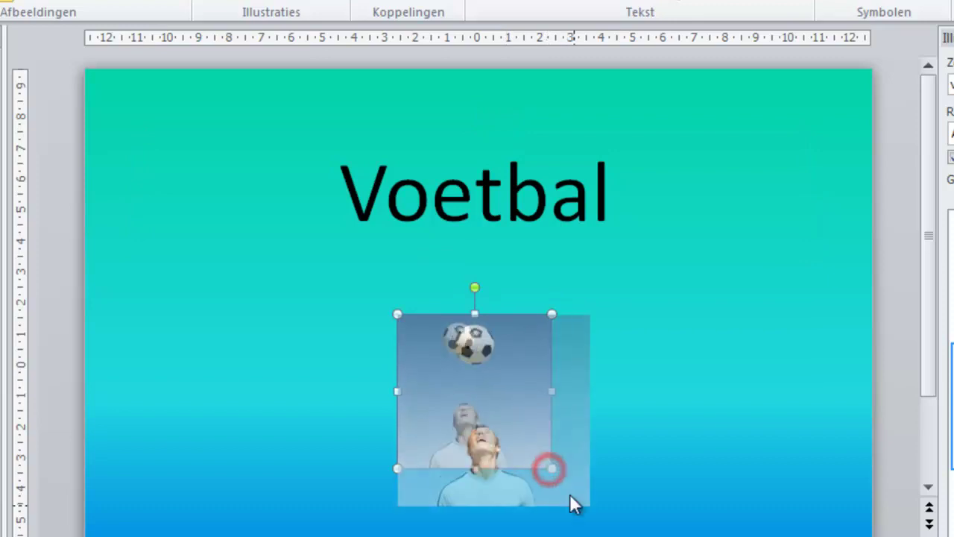
{"action": "left_click_drag", "start_coordinate": [514, 401], "coordinate": [504, 375]}
{"action": "left_click", "coordinate": [664, 340]}
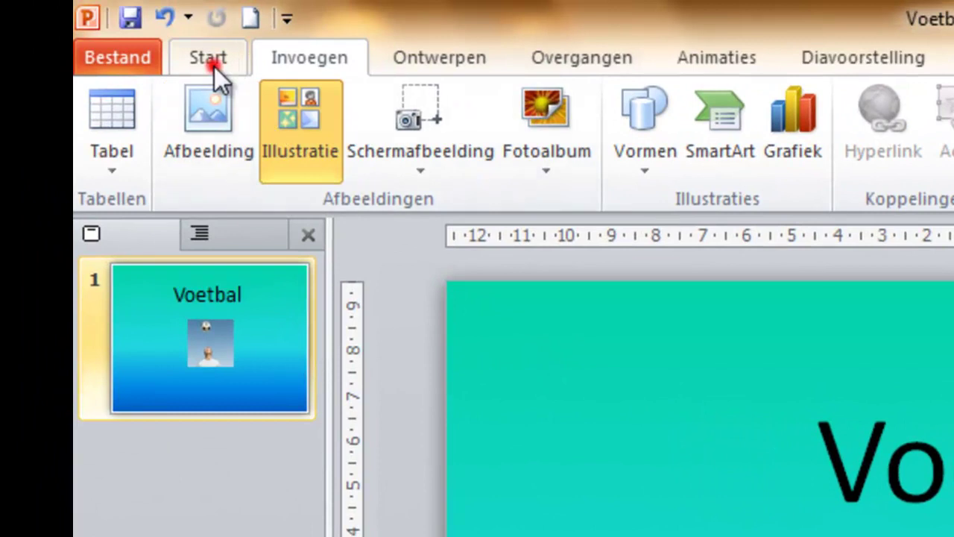
Add a new Title and Content slide after the Voetbal slide.
{"action": "left_click", "coordinate": [214, 66]}
{"action": "left_click", "coordinate": [249, 112]}
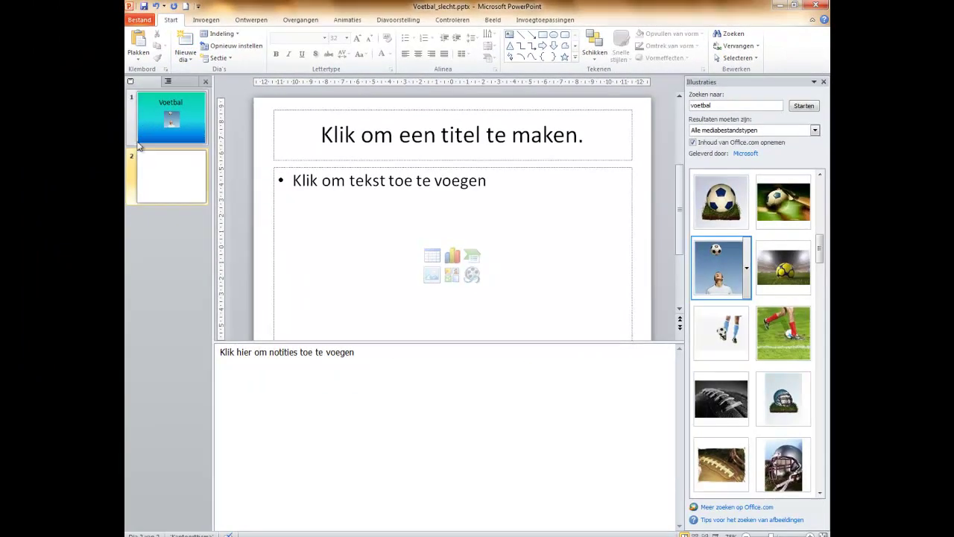
{"action": "left_click", "coordinate": [460, 136]}
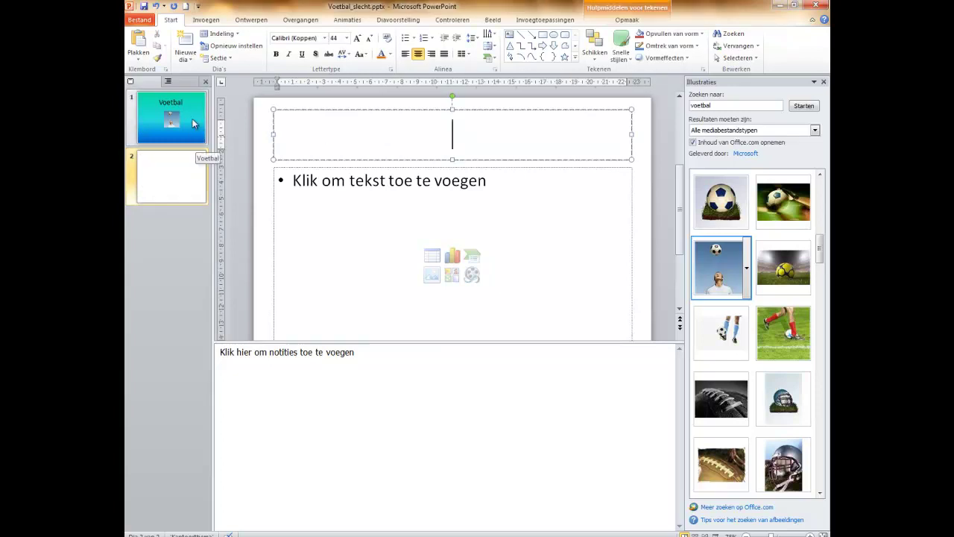
Cut the football description from slide 1's notes and paste it into slide 2's notes.
{"action": "left_click", "coordinate": [192, 123]}
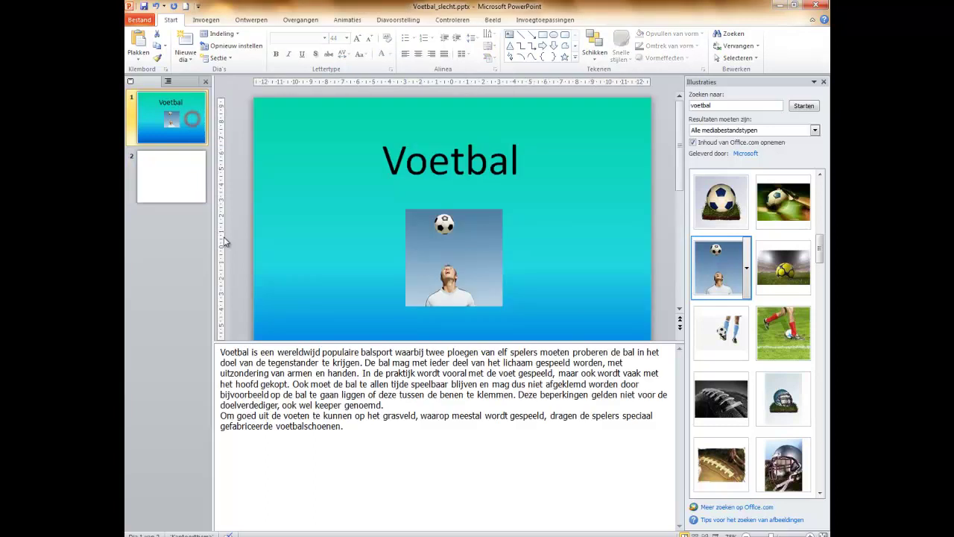
{"action": "left_click", "coordinate": [360, 426]}
{"action": "key", "text": "ctrl+a"}
{"action": "right_click", "coordinate": [243, 354]}
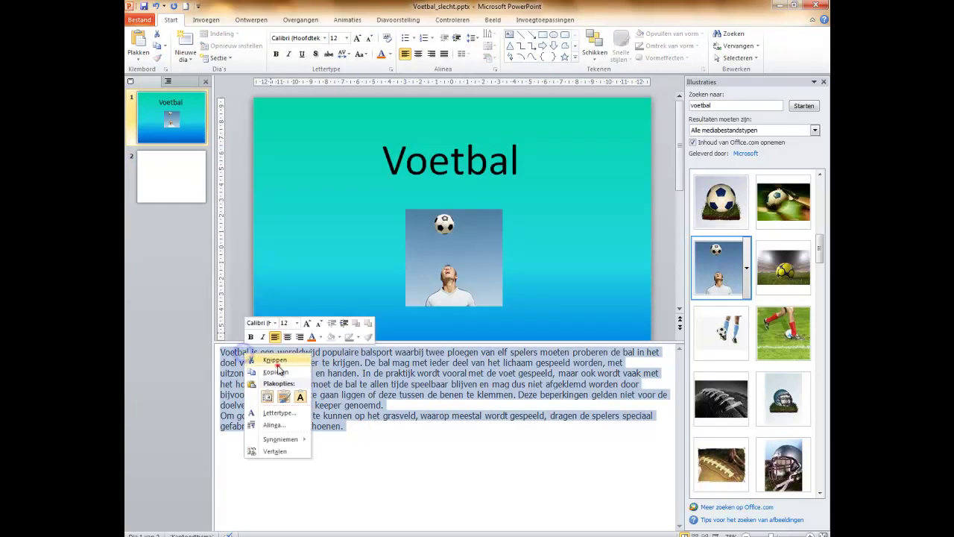
{"action": "left_click", "coordinate": [276, 362]}
{"action": "left_click", "coordinate": [167, 177]}
{"action": "right_click", "coordinate": [257, 365]}
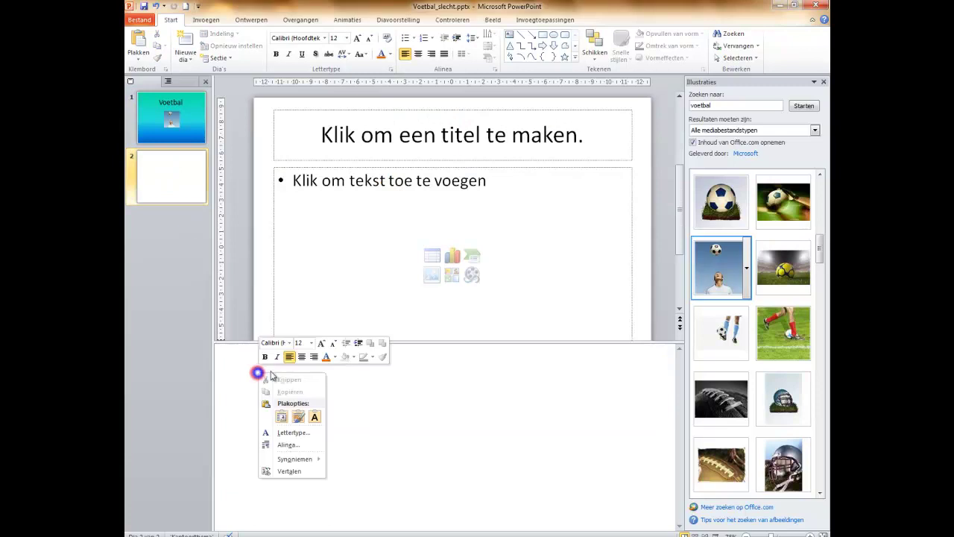
{"action": "left_click", "coordinate": [282, 415]}
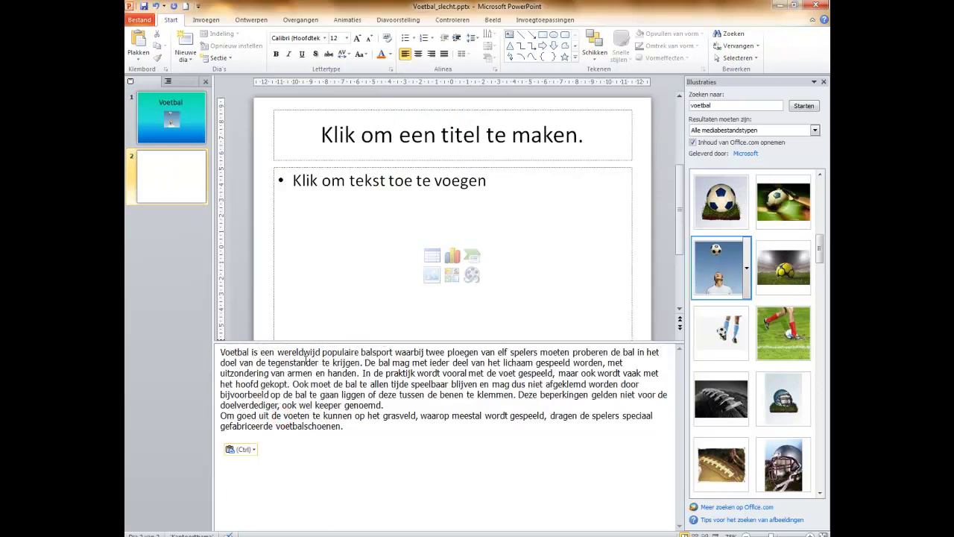
{"action": "left_click", "coordinate": [295, 187]}
Write the first two bullets: worldwide popular ball sport, and eleven players.
{"action": "type", "text": "Wereld"}
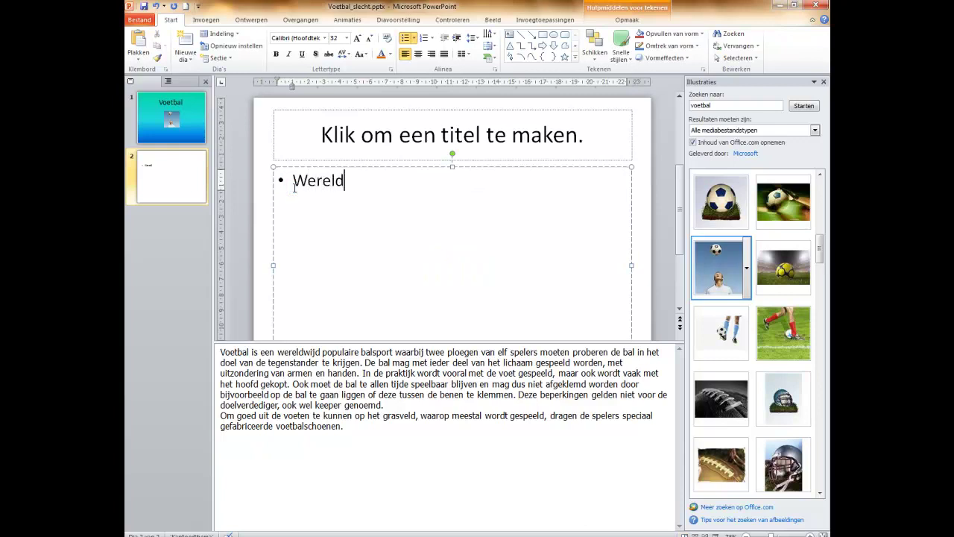
{"action": "type", "text": "le"}
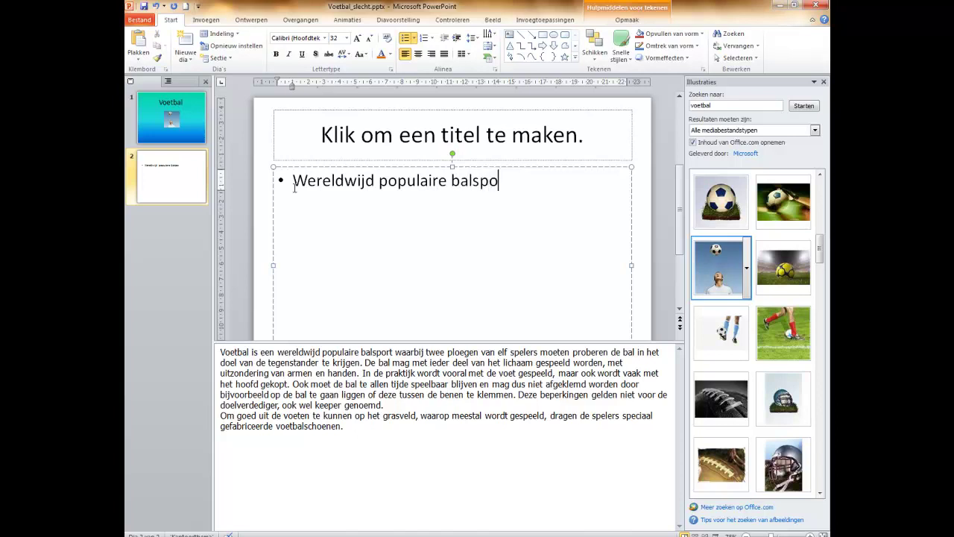
{"action": "key", "text": "Return"}
{"action": "double_click", "coordinate": [298, 180]}
{"action": "double_click", "coordinate": [414, 180]}
{"action": "left_click", "coordinate": [475, 181]}
{"action": "left_click", "coordinate": [513, 180]}
{"action": "key", "text": "Down"}
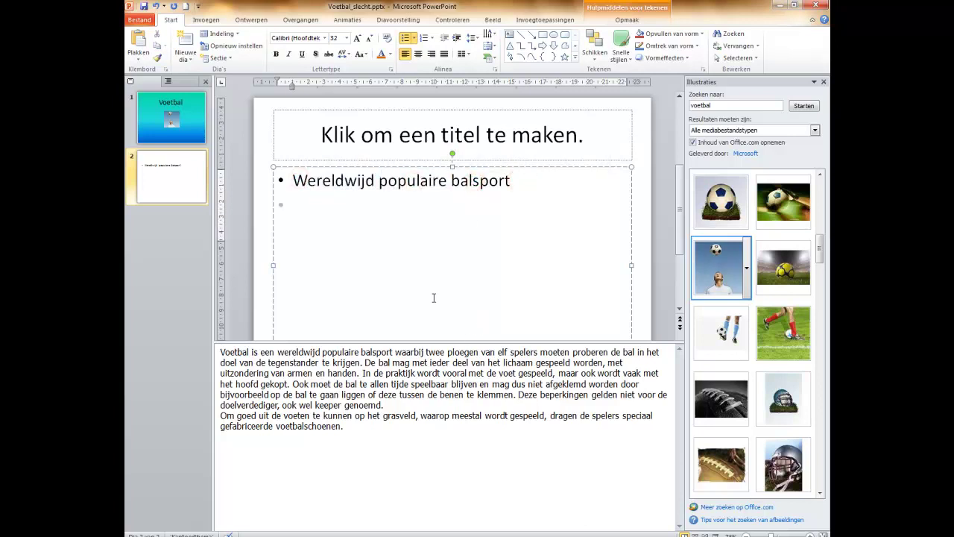
{"action": "type", "text": "Elf spelers"}
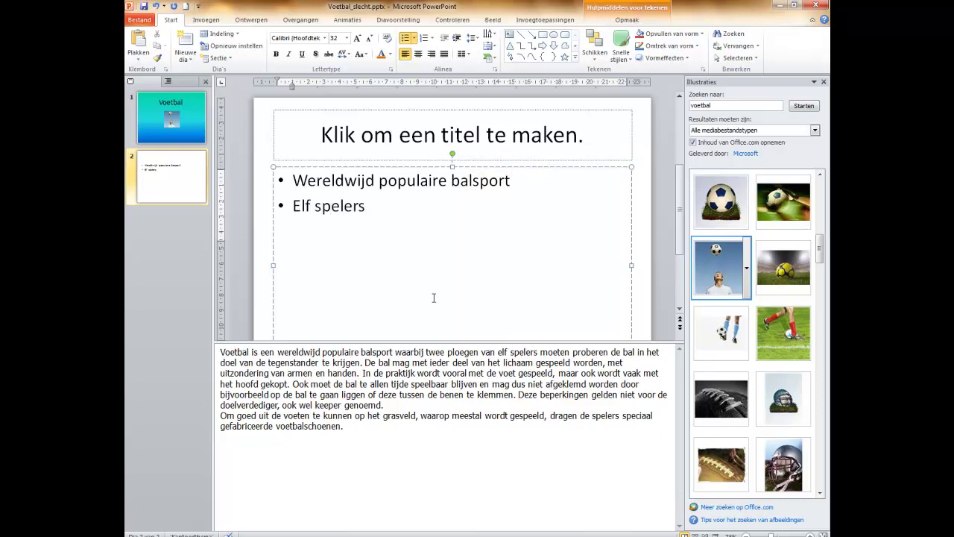
{"action": "key", "text": "Return"}
{"action": "type", "text": "Het doel :"}
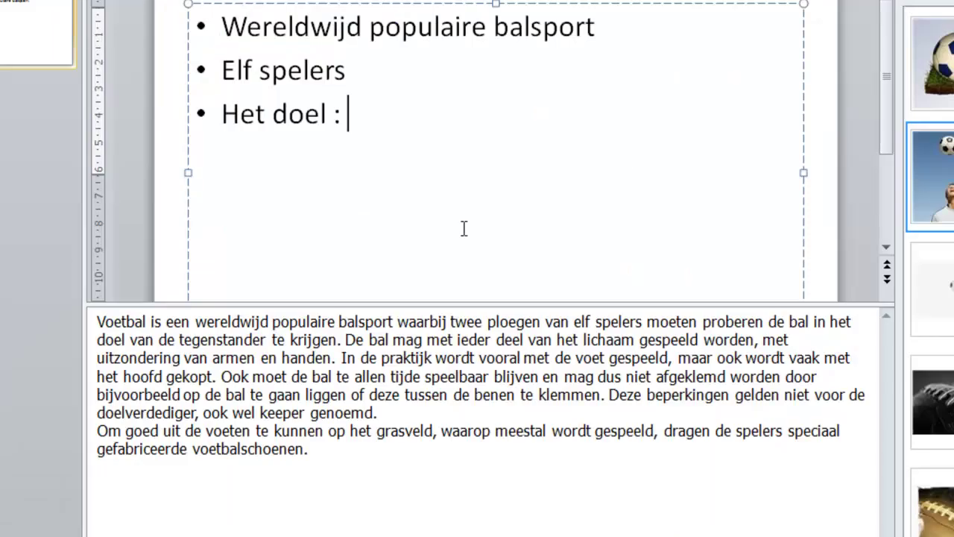
Type the third bullet 'Het doel : bal in doel tegenstander' and title the slide 'Algemene informatie'.
{"action": "type", "text": "de "}
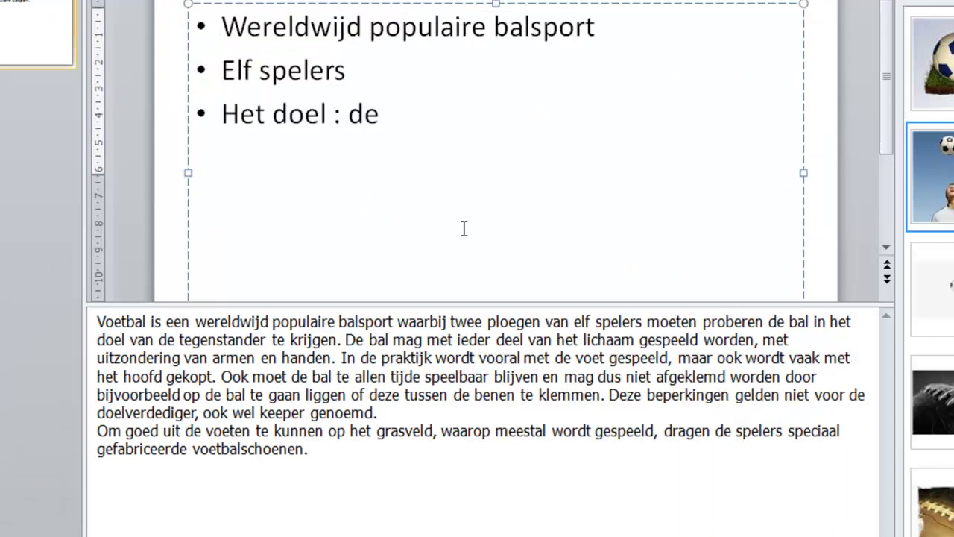
{"action": "type", "text": "bal in het doel van de tegenstander krijgen"}
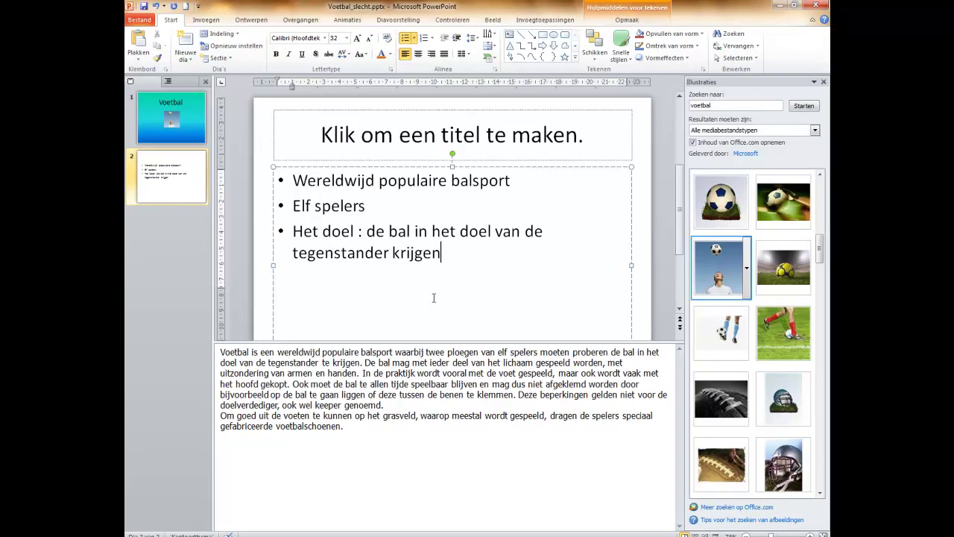
{"action": "key", "text": "BackSpace"}
{"action": "key", "text": "BackSpace"}
{"action": "key", "text": "BackSpace"}
{"action": "key", "text": "BackSpace"}
{"action": "key", "text": "BackSpace"}
{"action": "key", "text": "BackSpace"}
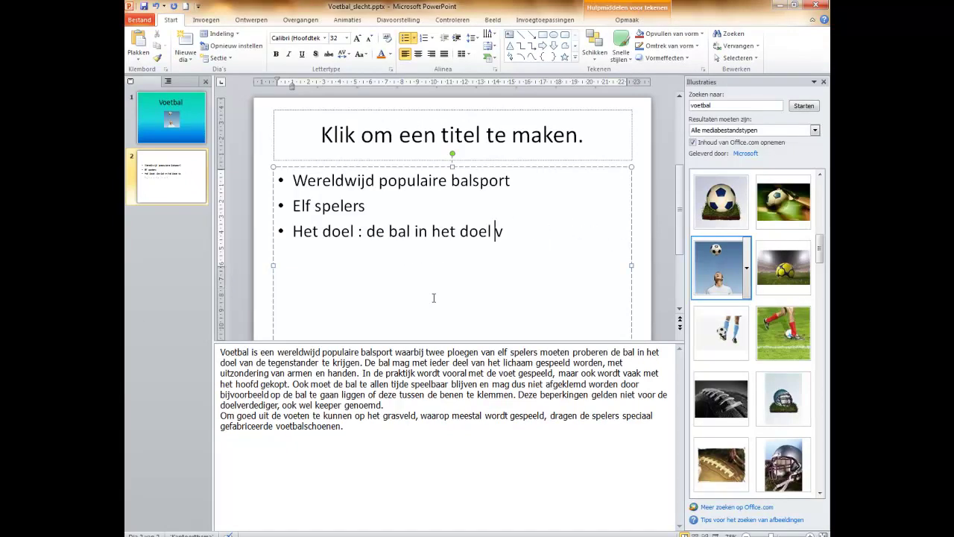
{"action": "key", "text": "BackSpace"}
{"action": "key", "text": "BackSpace"}
{"action": "key", "text": "BackSpace"}
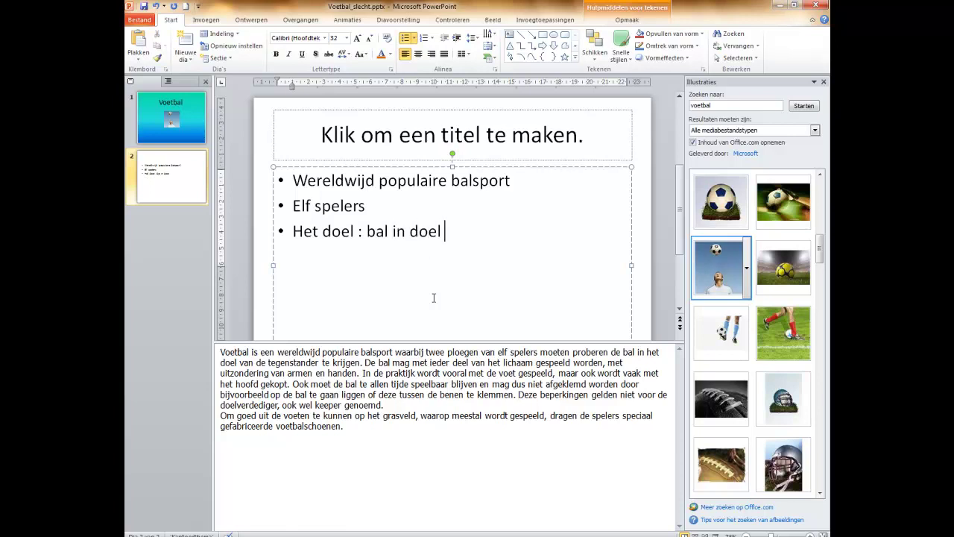
{"action": "type", "text": "tegenstander"}
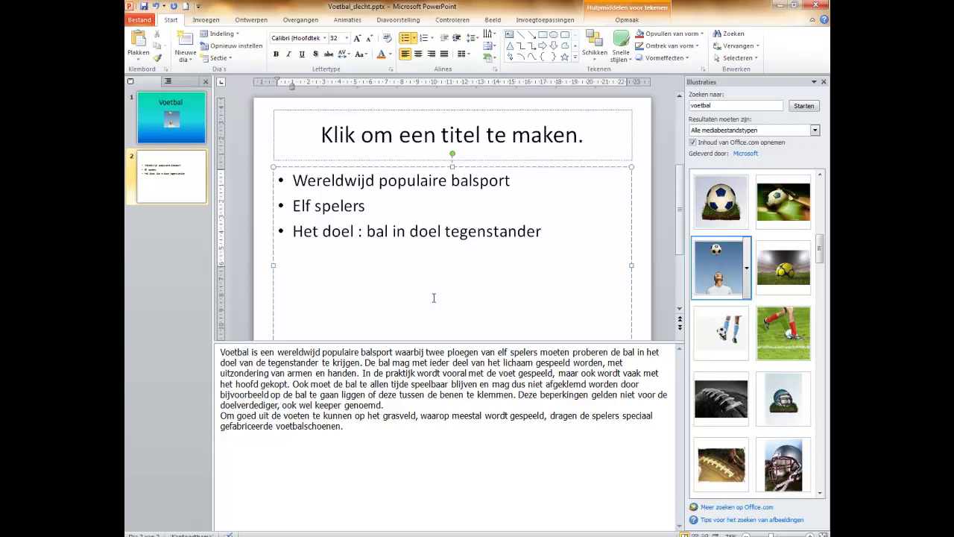
{"action": "left_click", "coordinate": [448, 135]}
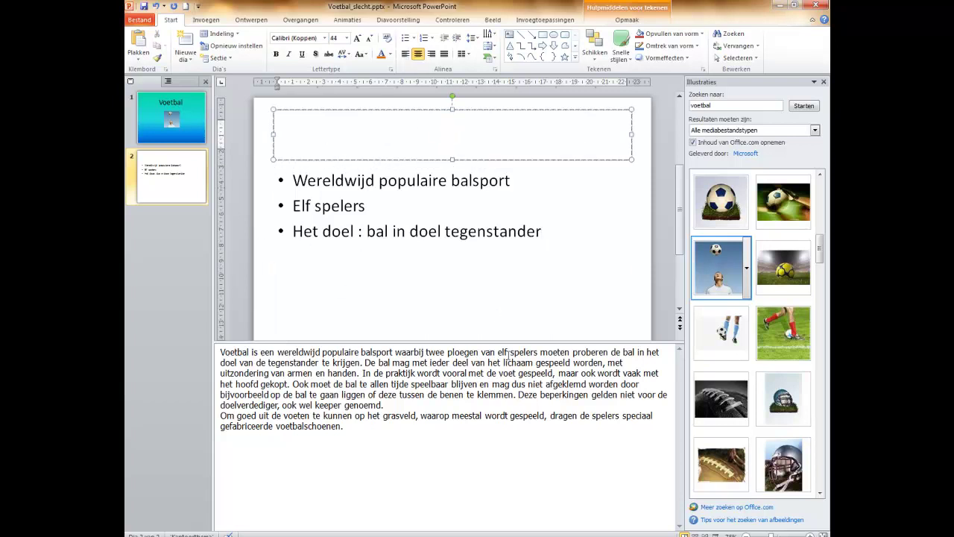
{"action": "type", "text": "Algemene informatie"}
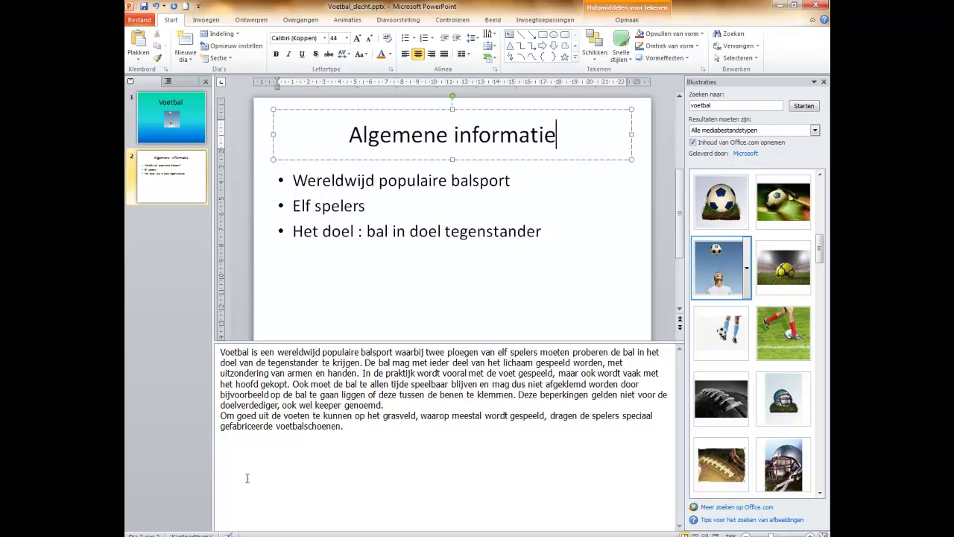
Set a gradient fill background using the cream preset and apply it to all slides.
{"action": "right_click", "coordinate": [266, 186]}
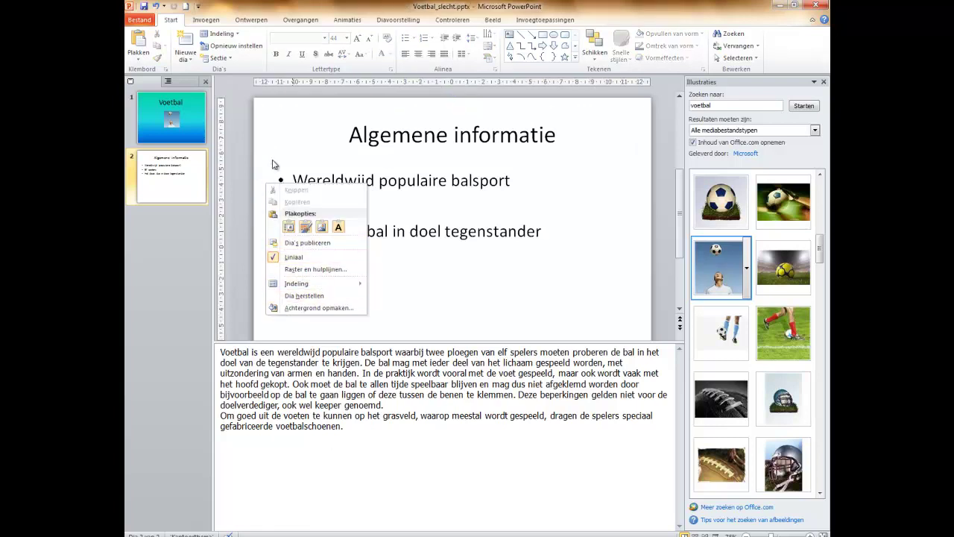
{"action": "right_click", "coordinate": [262, 143]}
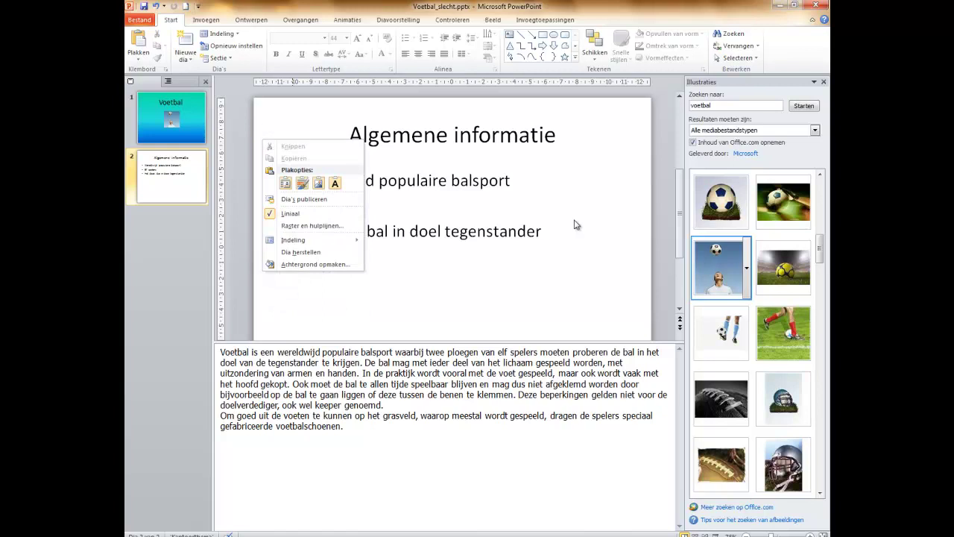
{"action": "right_click", "coordinate": [649, 231]}
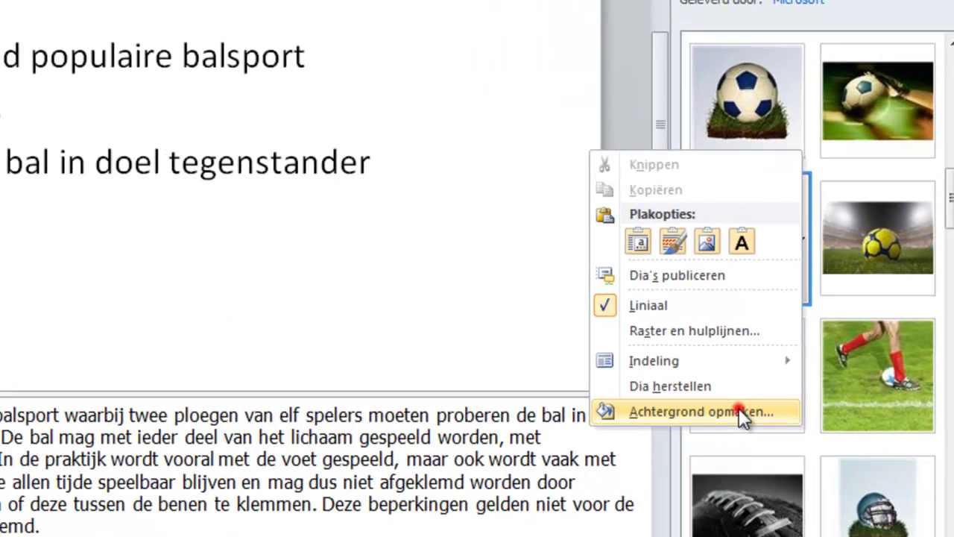
{"action": "left_click", "coordinate": [608, 384]}
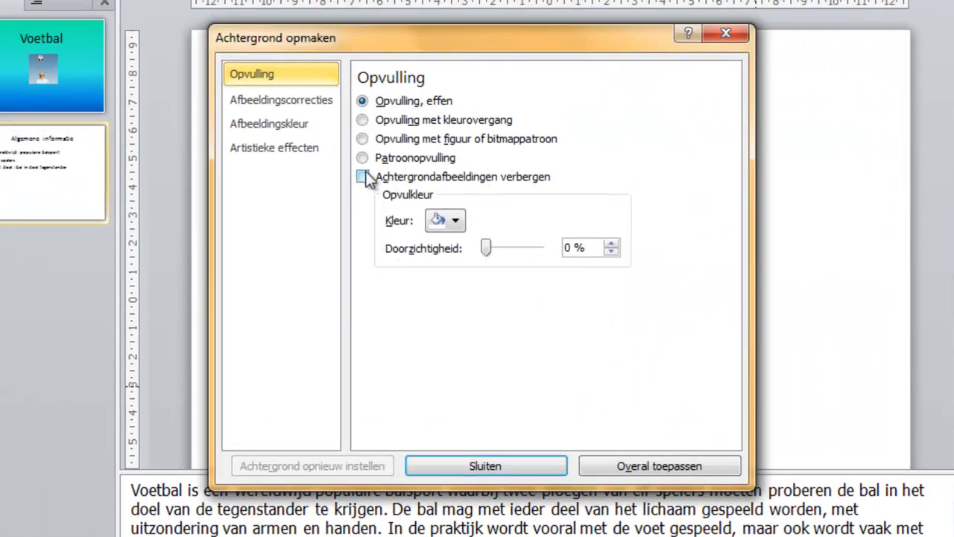
{"action": "left_click", "coordinate": [415, 124]}
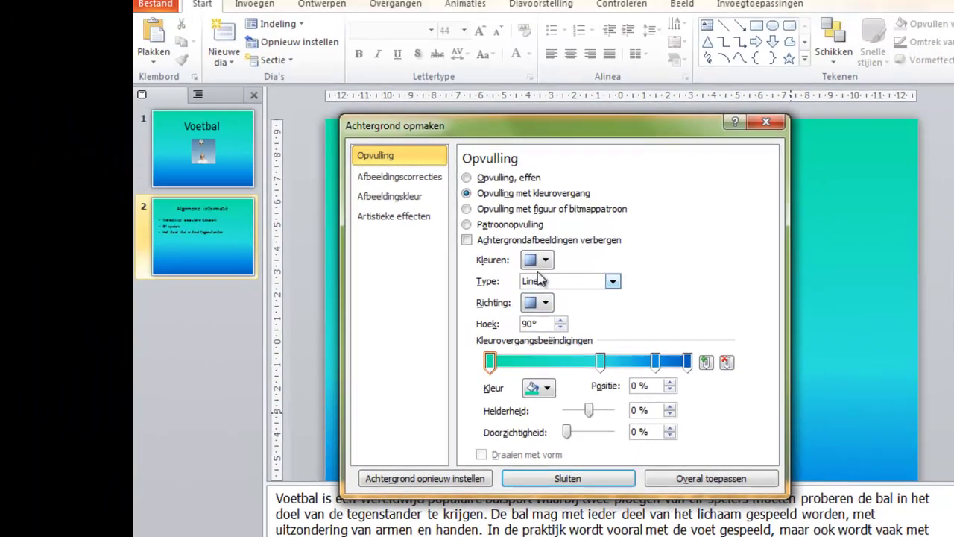
{"action": "left_click", "coordinate": [454, 201]}
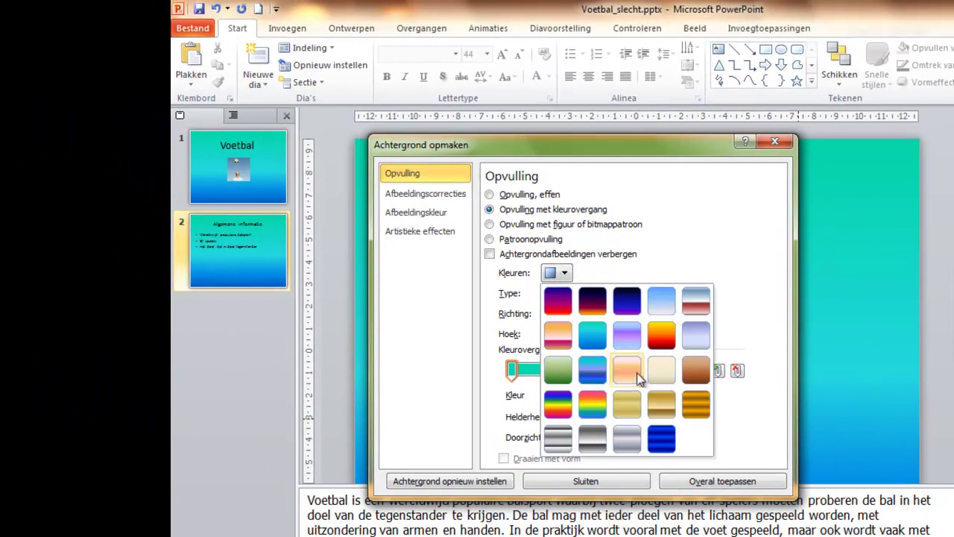
{"action": "left_click", "coordinate": [661, 370]}
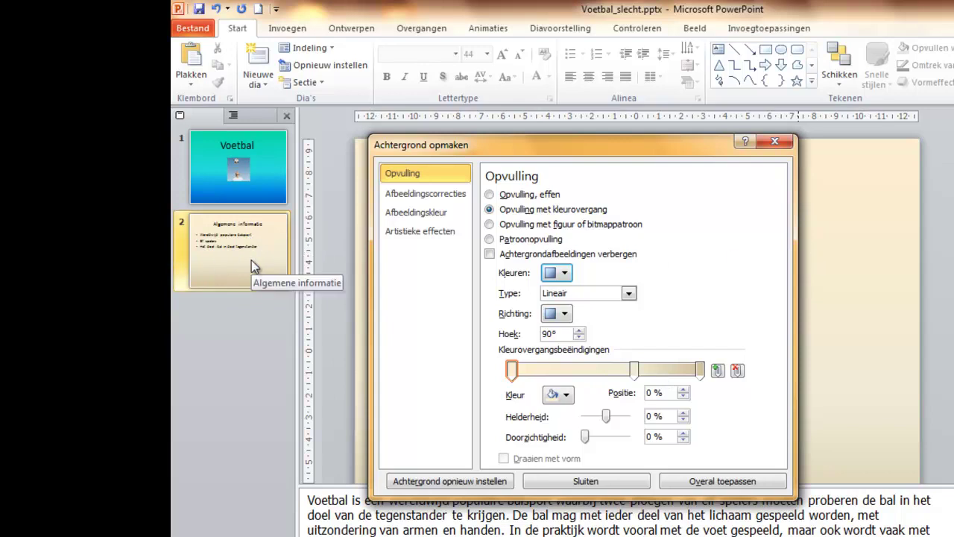
{"action": "left_click", "coordinate": [697, 482]}
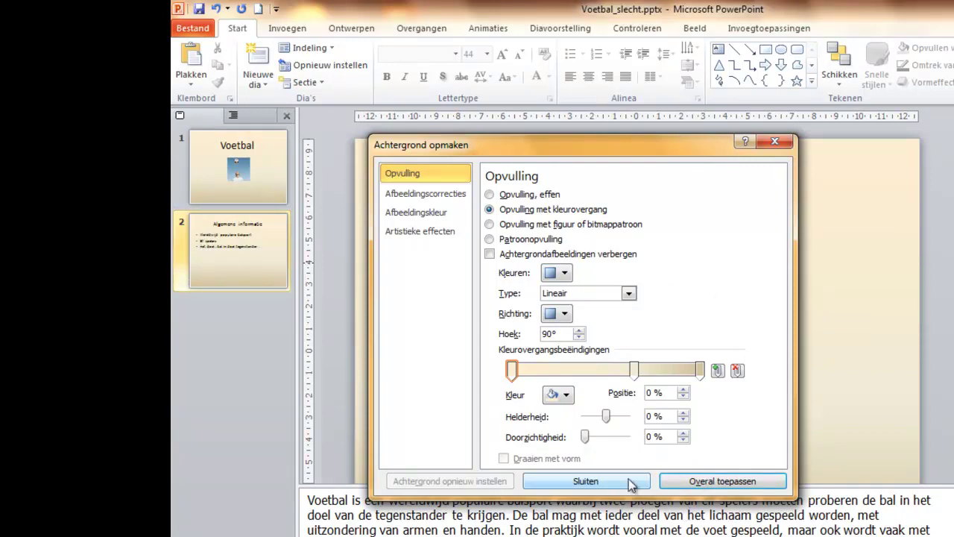
Replace it with the teal-blue Oceaan gradient preset on all slides and close the dialog.
{"action": "left_click", "coordinate": [566, 273]}
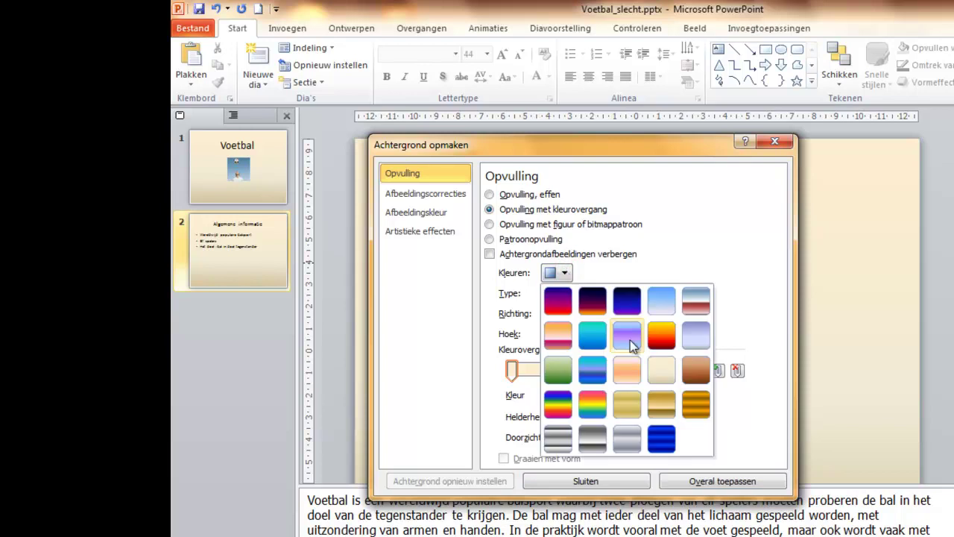
{"action": "left_click", "coordinate": [593, 338]}
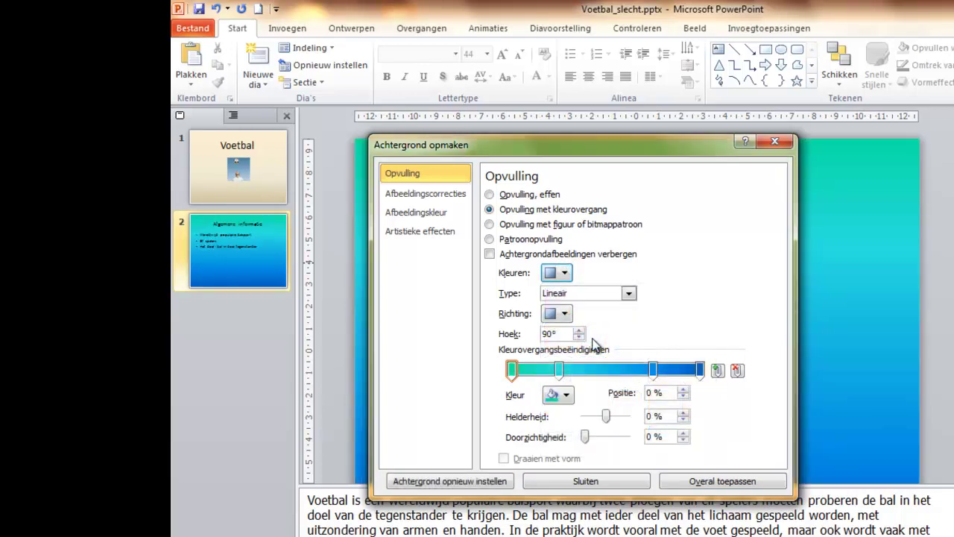
{"action": "left_click", "coordinate": [703, 481]}
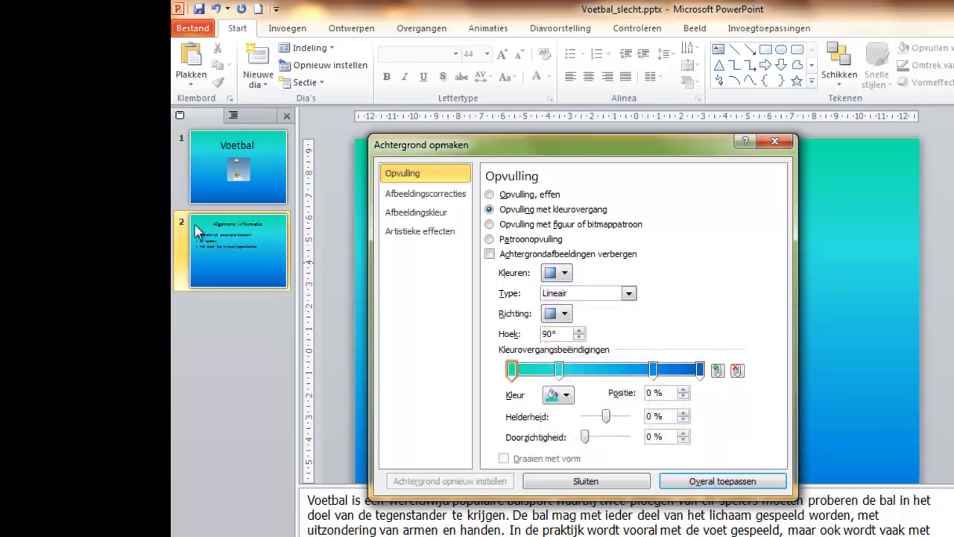
{"action": "left_click", "coordinate": [604, 483]}
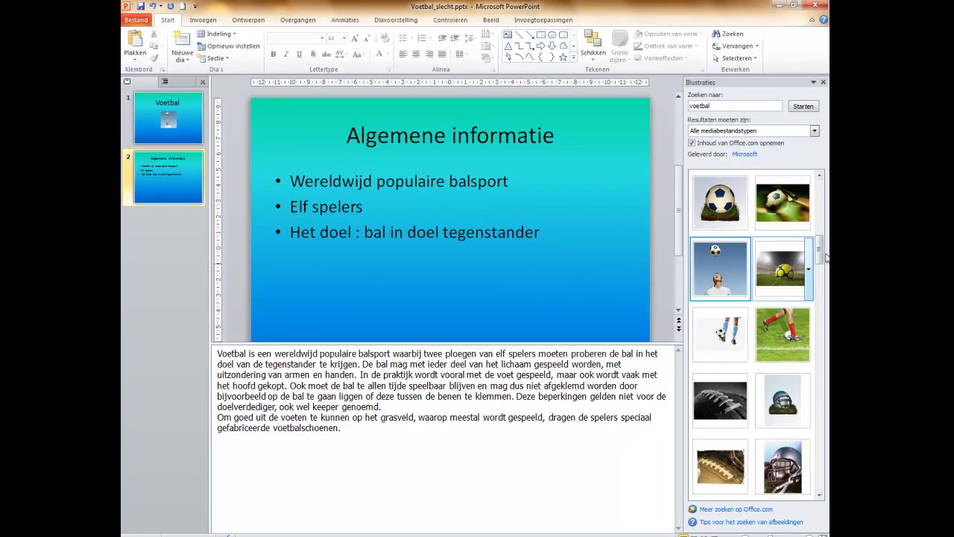
Place the soccer-ball clip art on slide 2, shrink it beside the third bullet, then switch to the Wikipedia Voetbal article.
{"action": "mouse_move", "coordinate": [723, 207]}
{"action": "left_mouse_down"}
{"action": "mouse_move", "coordinate": [565, 299]}
{"action": "mouse_move", "coordinate": [553, 263]}
{"action": "left_mouse_up"}
{"action": "left_click_drag", "start_coordinate": [497, 201], "coordinate": [538, 247]}
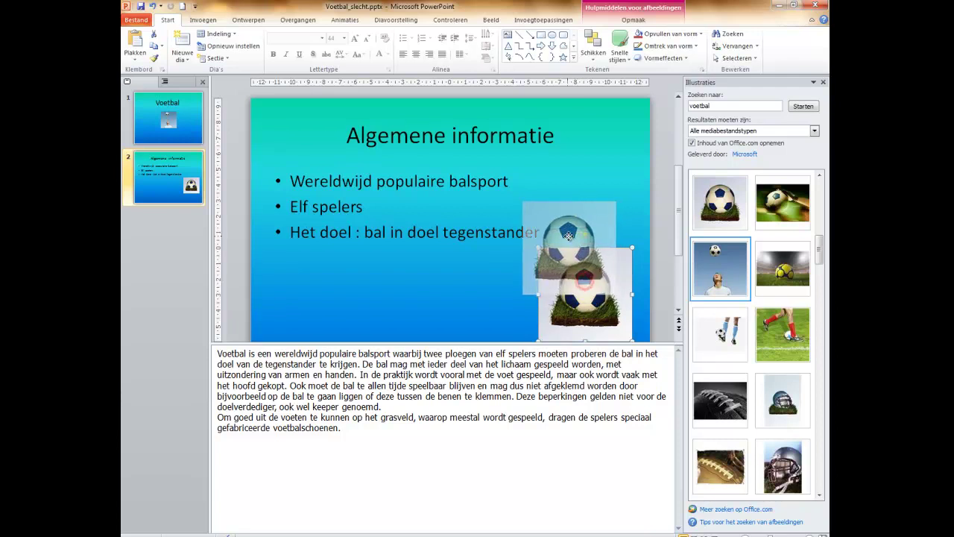
{"action": "left_click_drag", "start_coordinate": [583, 278], "coordinate": [567, 232]}
{"action": "left_click_drag", "start_coordinate": [523, 201], "coordinate": [547, 221]}
{"action": "left_click_drag", "start_coordinate": [561, 287], "coordinate": [567, 293]}
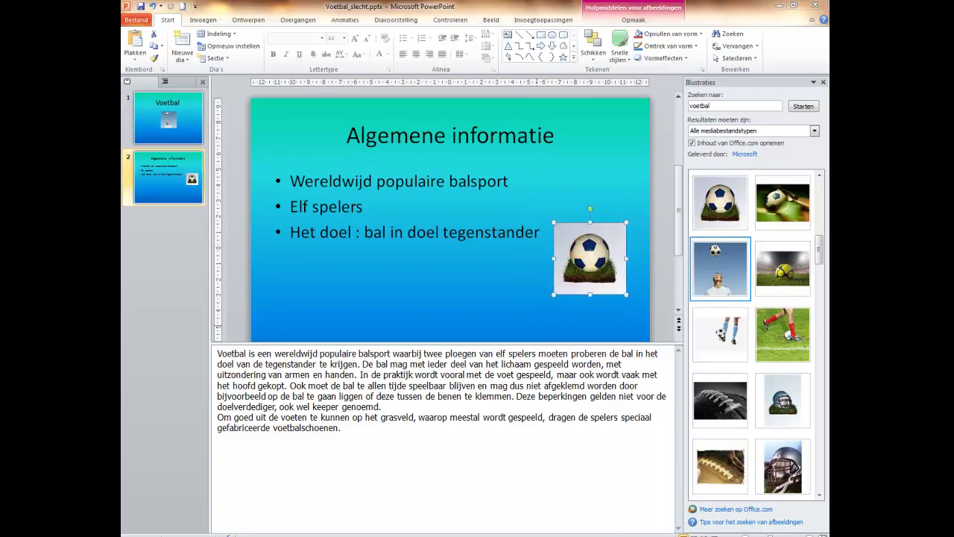
{"action": "left_click", "coordinate": [450, 477]}
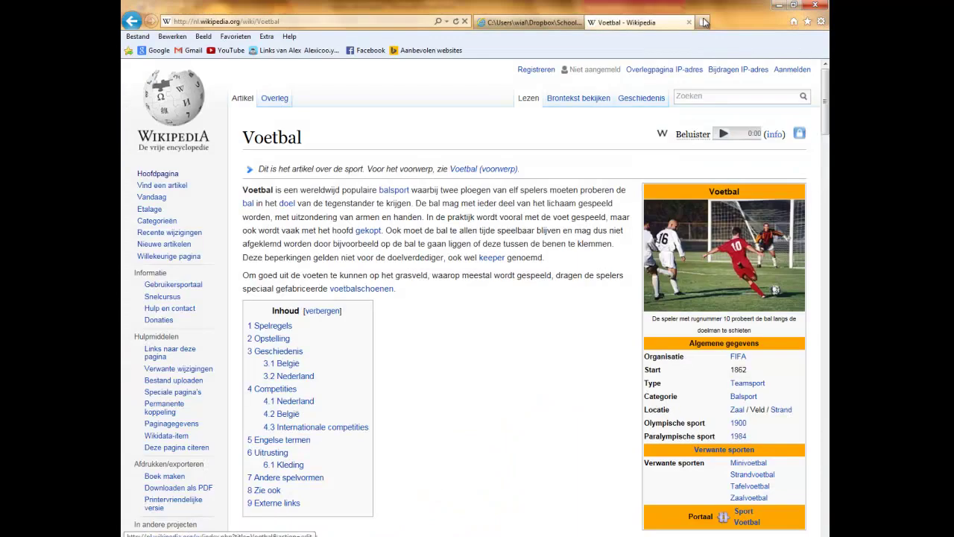
In a new browser tab, search Google for 'voetbal' and show the image results.
{"action": "left_click", "coordinate": [704, 22]}
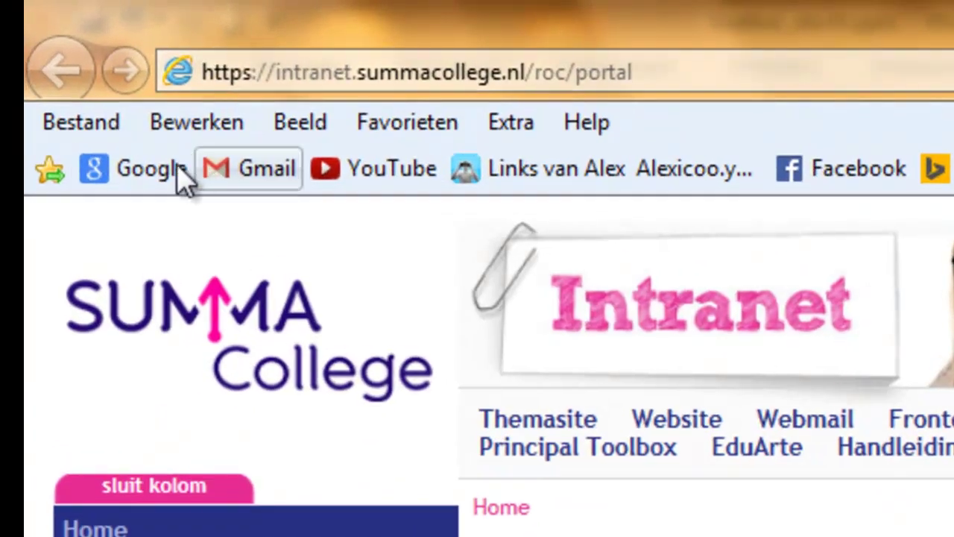
{"action": "left_click", "coordinate": [178, 170]}
{"action": "left_click", "coordinate": [324, 337]}
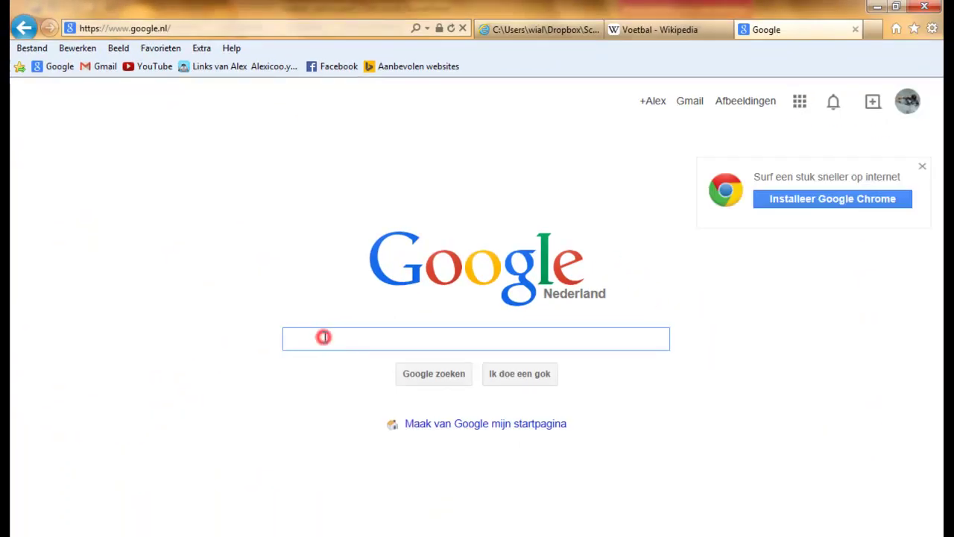
{"action": "type", "text": "voetbal"}
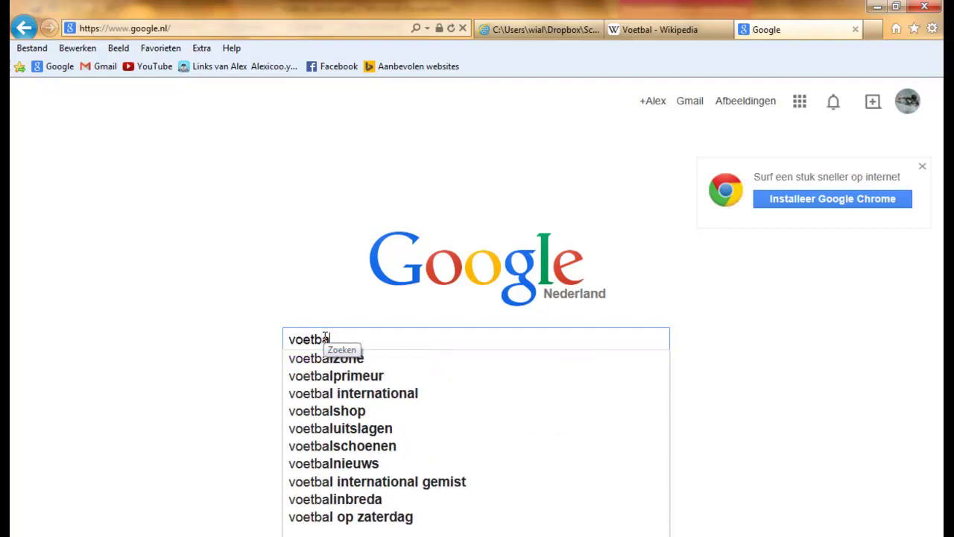
{"action": "key", "text": "Return"}
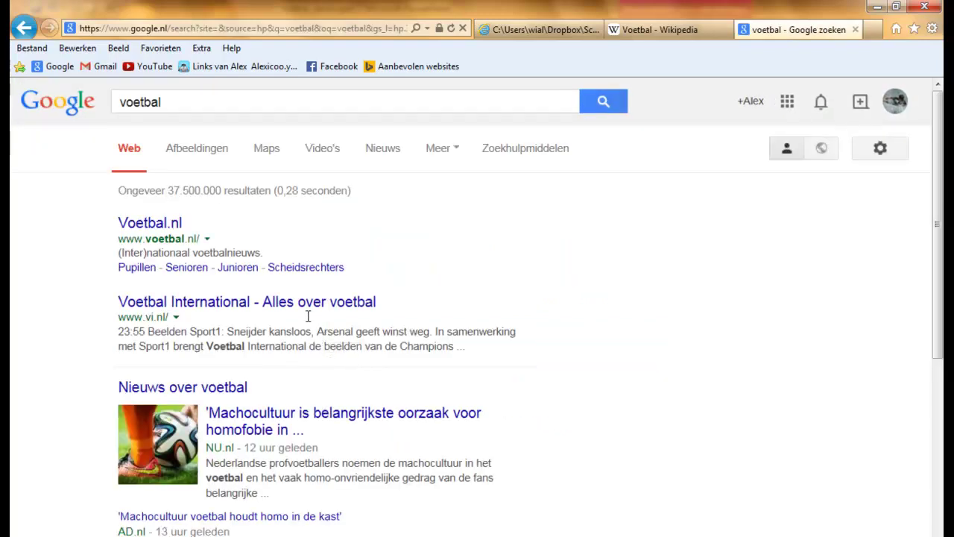
{"action": "left_click", "coordinate": [190, 149]}
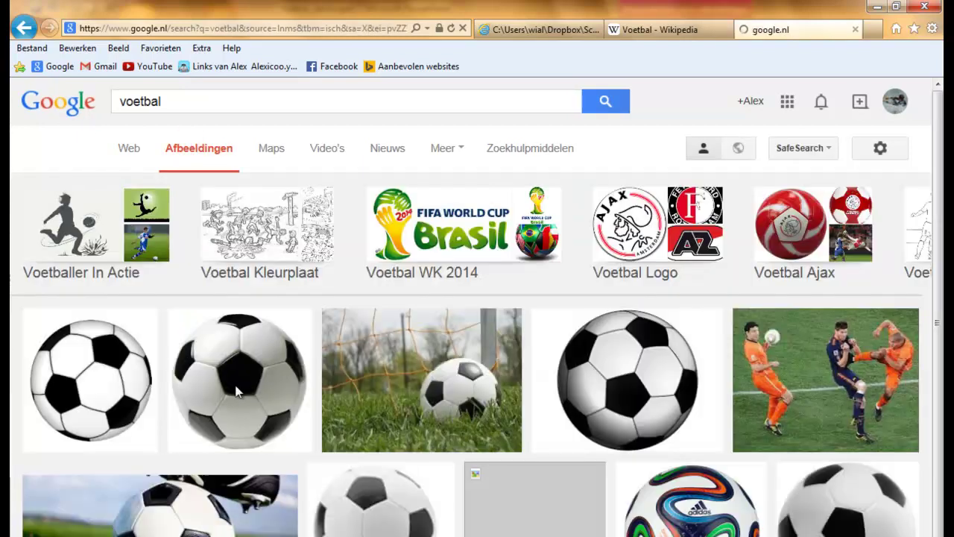
Open the full-size black-and-white football photo from the image results and copy it.
{"action": "scroll", "coordinate": [543, 380], "scroll_direction": "down", "scroll_amount": 5}
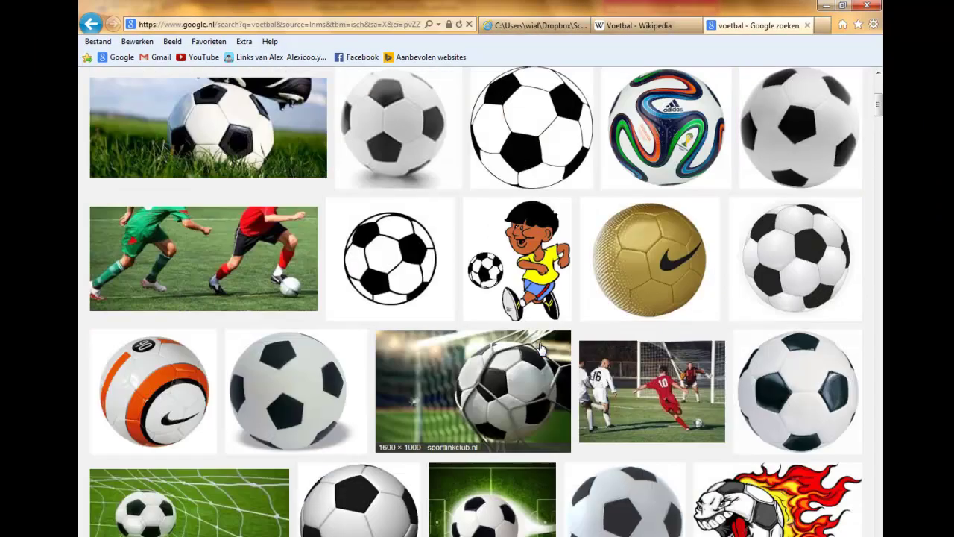
{"action": "scroll", "coordinate": [538, 347], "scroll_direction": "up", "scroll_amount": 2}
{"action": "scroll", "coordinate": [448, 340], "scroll_direction": "up", "scroll_amount": 2}
{"action": "scroll", "coordinate": [335, 328], "scroll_direction": "up", "scroll_amount": 2}
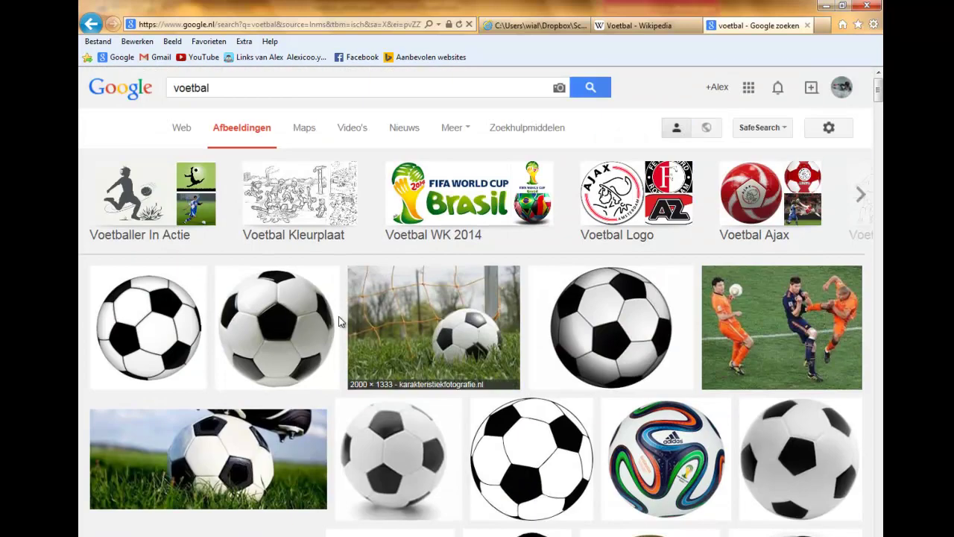
{"action": "right_click", "coordinate": [274, 321]}
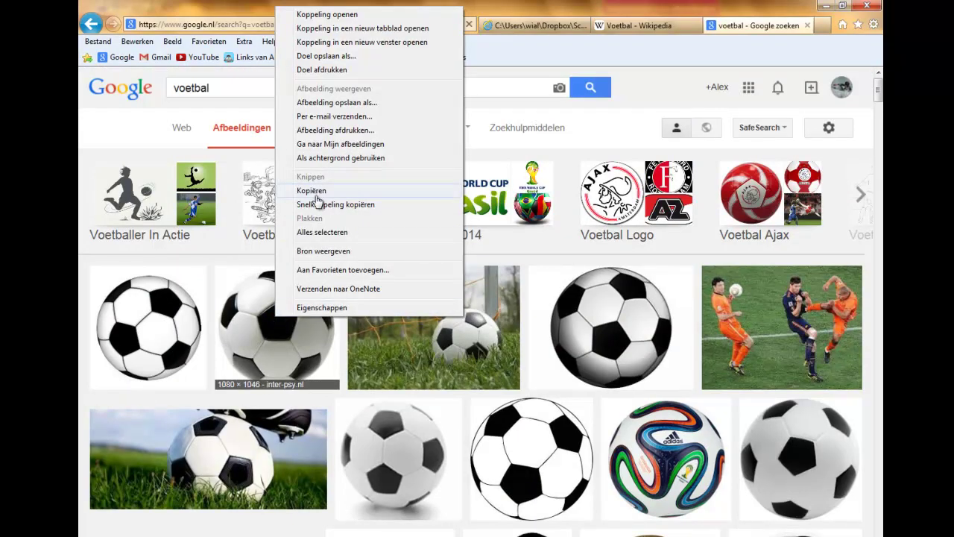
{"action": "left_click", "coordinate": [271, 328]}
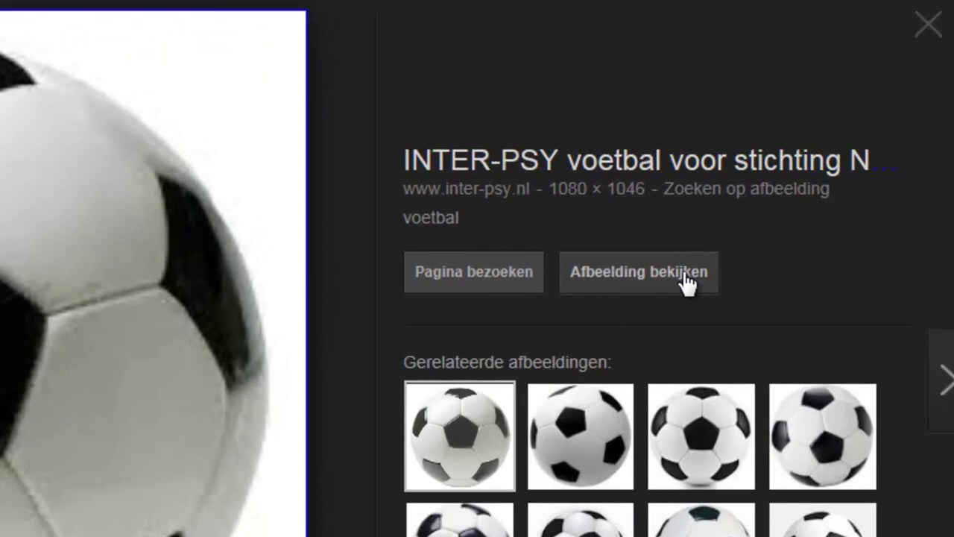
{"action": "left_click", "coordinate": [692, 283]}
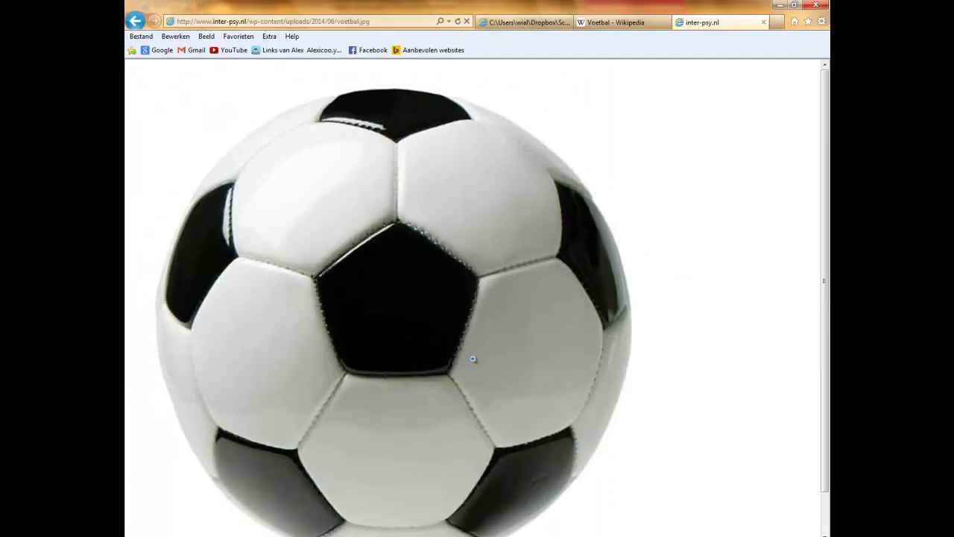
{"action": "right_click", "coordinate": [363, 198]}
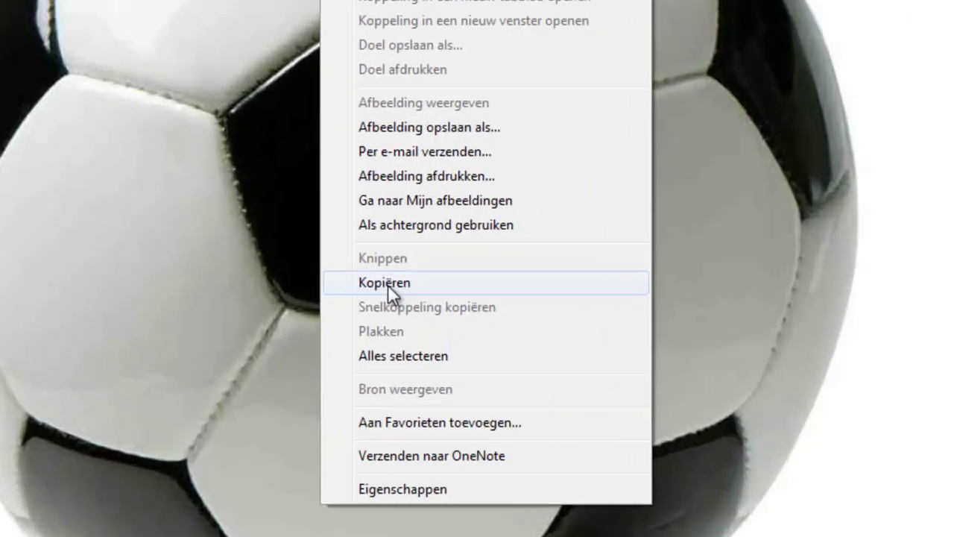
{"action": "left_click", "coordinate": [386, 283]}
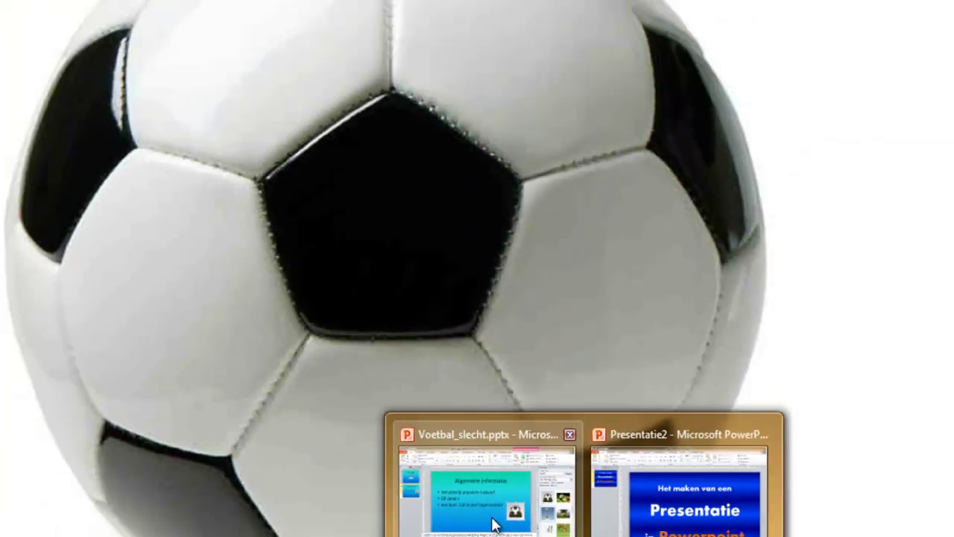
Back in the presentation, delete the old ball picture and paste the football photo as a picture.
{"action": "left_click", "coordinate": [458, 487]}
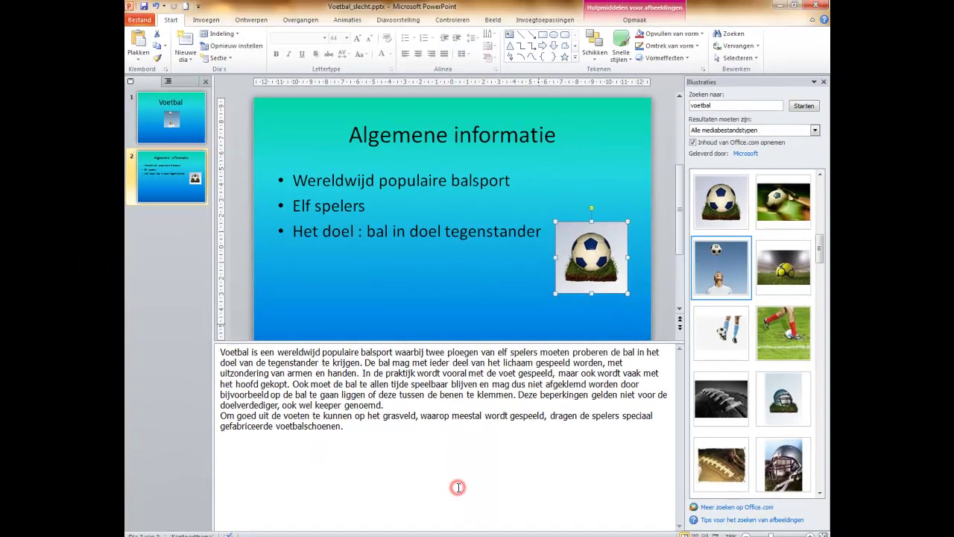
{"action": "key", "text": "Delete"}
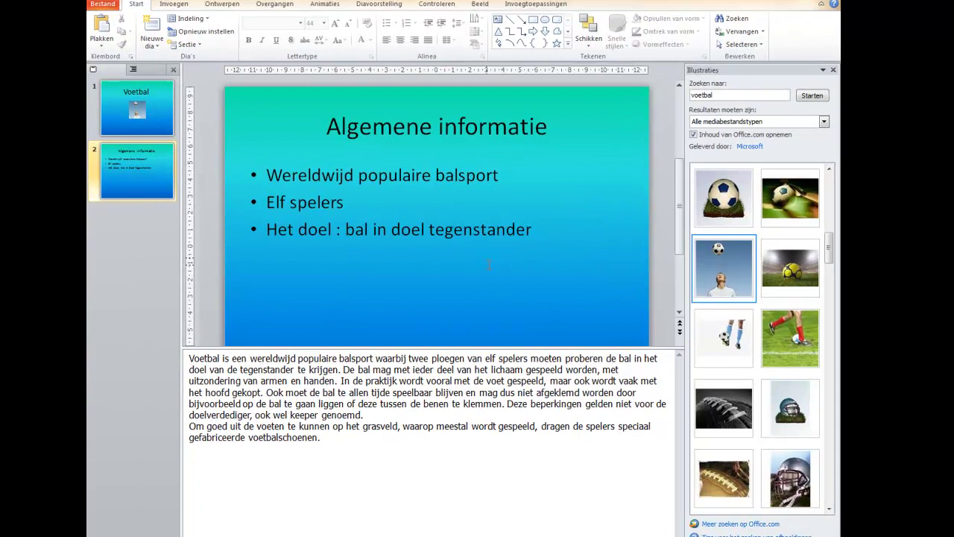
{"action": "right_click", "coordinate": [501, 264]}
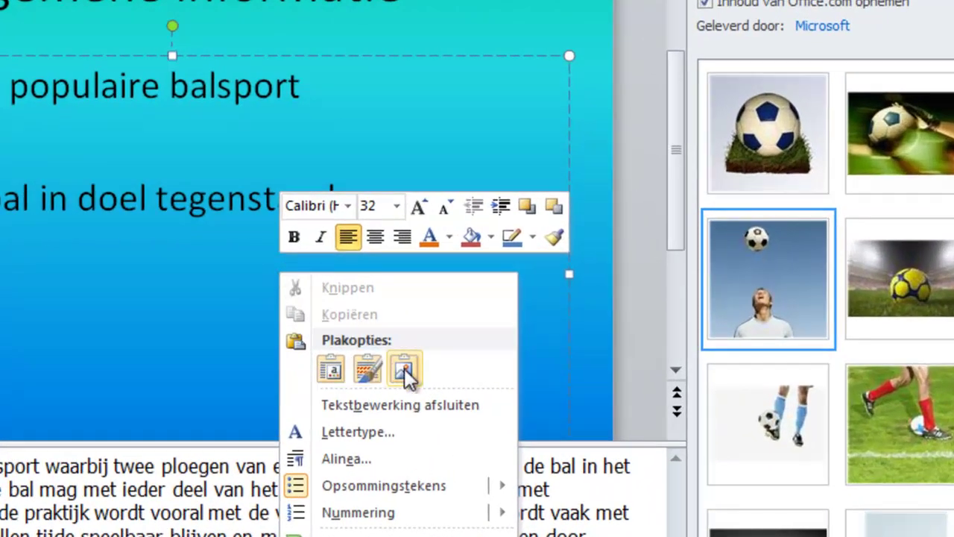
{"action": "left_click", "coordinate": [404, 369]}
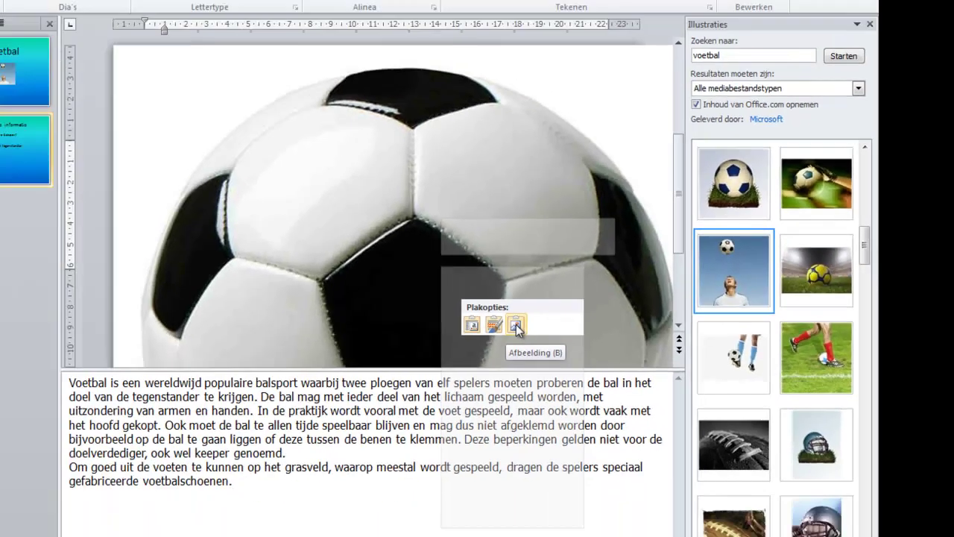
{"action": "left_click", "coordinate": [517, 325]}
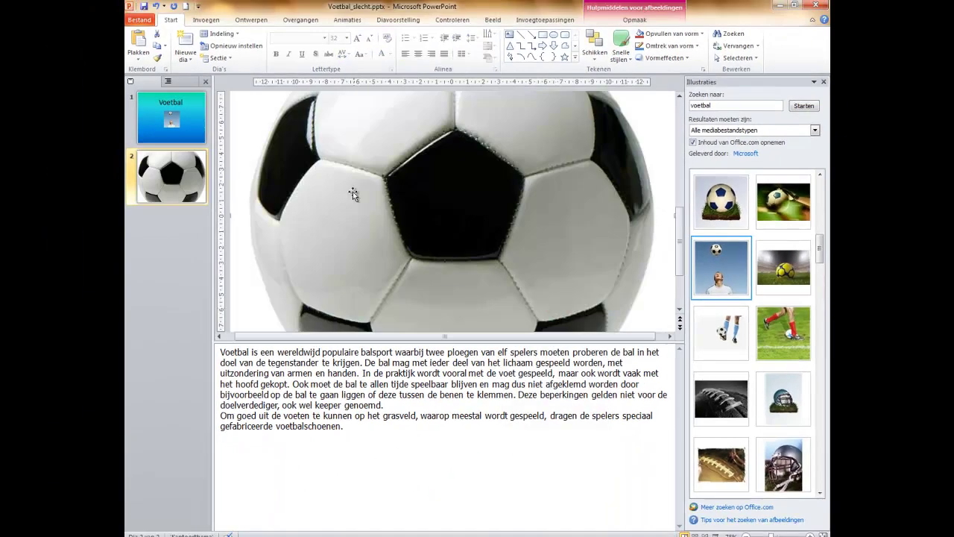
Move the football photo off the text and shrink it into the bottom-right corner.
{"action": "left_click_drag", "start_coordinate": [347, 175], "coordinate": [348, 167]}
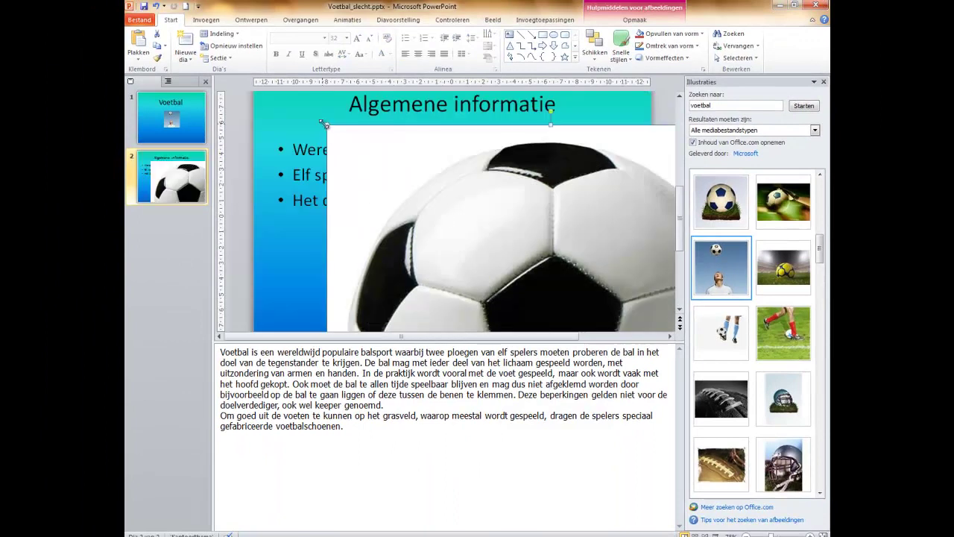
{"action": "mouse_move", "coordinate": [323, 125]}
{"action": "left_mouse_down"}
{"action": "mouse_move", "coordinate": [570, 312]}
{"action": "mouse_move", "coordinate": [319, 105]}
{"action": "mouse_move", "coordinate": [313, 119]}
{"action": "mouse_move", "coordinate": [477, 275]}
{"action": "left_mouse_up"}
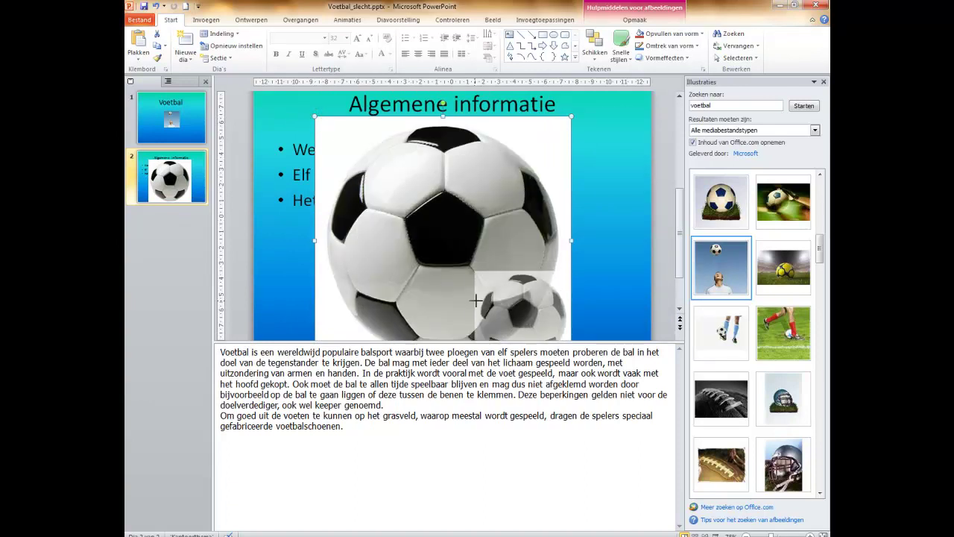
{"action": "left_click_drag", "start_coordinate": [503, 313], "coordinate": [536, 273]}
{"action": "type", "text": "afscheid"}
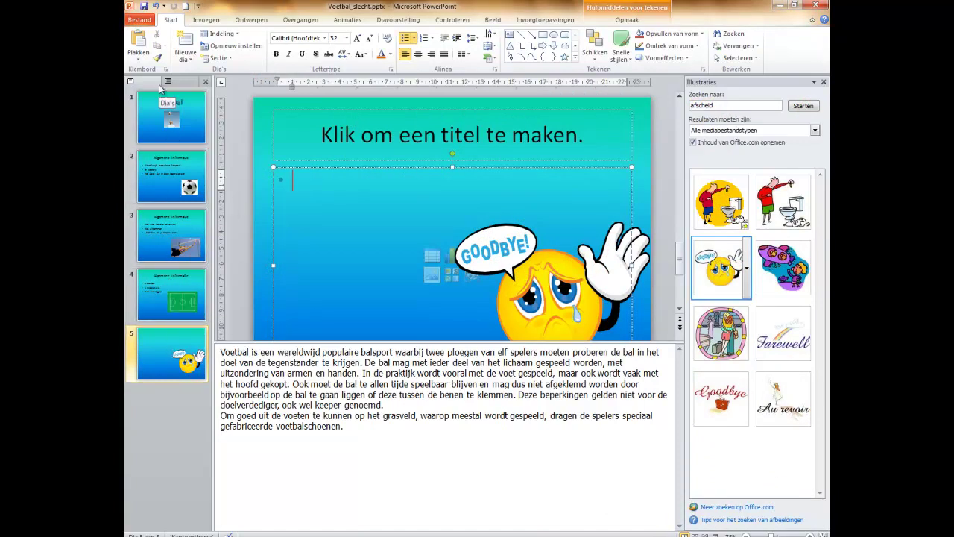
On the fifth slide, title it 'Einde' and enlarge the title to 88 pt.
{"action": "left_click", "coordinate": [129, 355]}
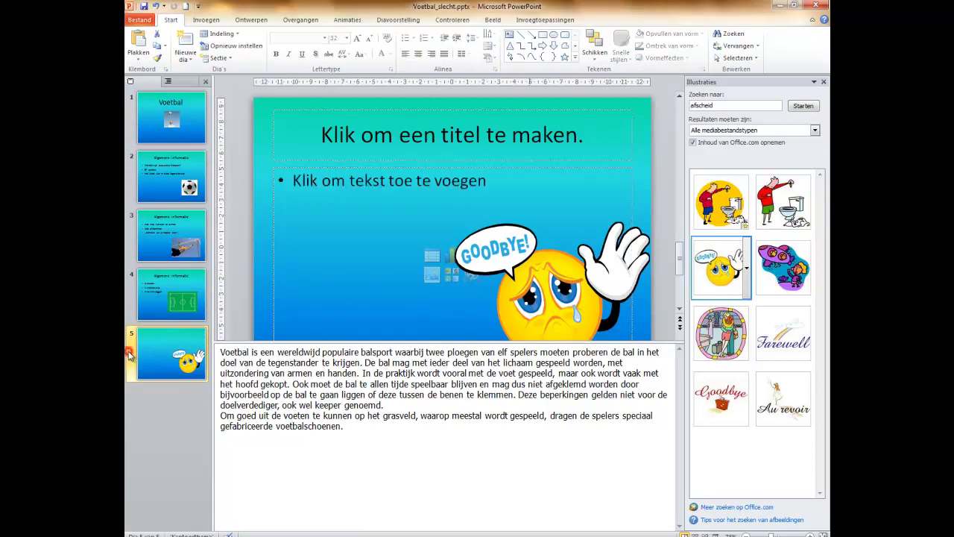
{"action": "left_click", "coordinate": [427, 141]}
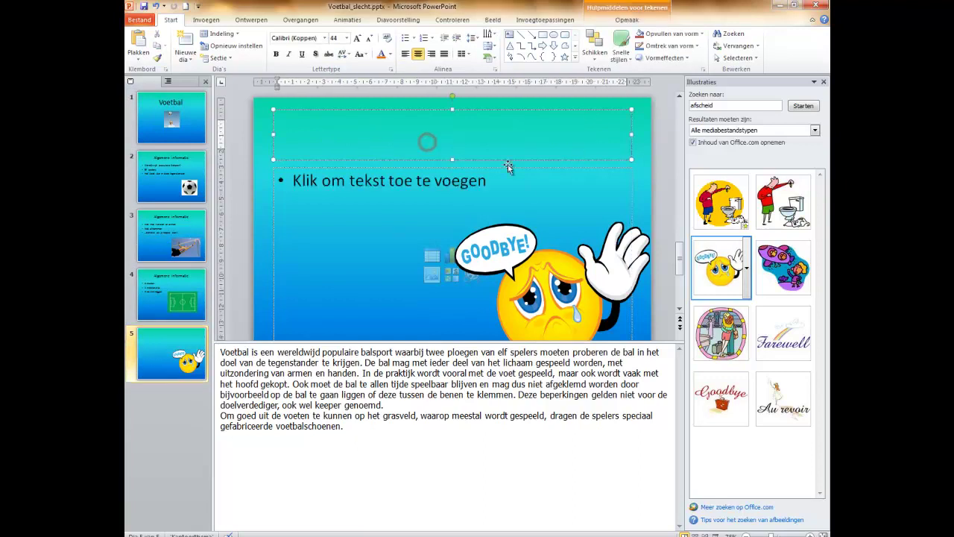
{"action": "type", "text": "Einde"}
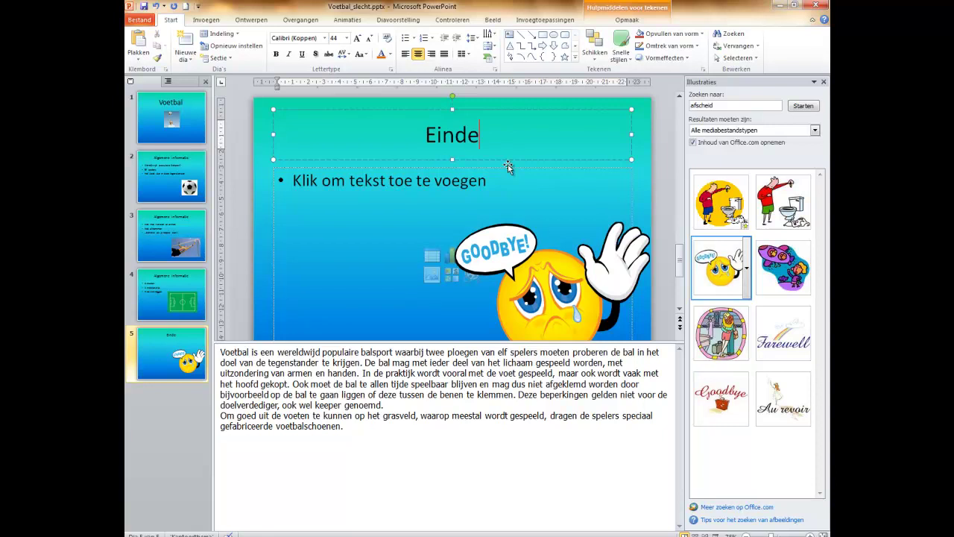
{"action": "key", "text": "shift+Home"}
{"action": "key", "text": "ctrl+shift+greater"}
{"action": "key", "text": "ctrl+shift+greater"}
{"action": "key", "text": "ctrl+shift+greater"}
{"action": "key", "text": "ctrl+shift+greater"}
{"action": "key", "text": "ctrl+shift+greater"}
{"action": "key", "text": "ctrl+shift+greater"}
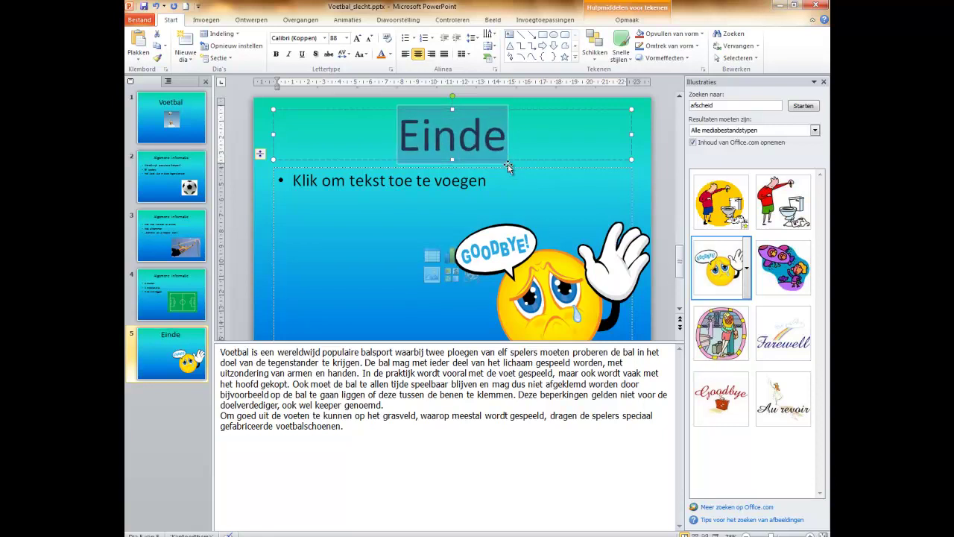
Replace the body text with a centred 'Bedankt voor jullie aandacht' line at 48 pt, then start the slideshow.
{"action": "left_click", "coordinate": [392, 190]}
{"action": "type", "text": "Zijn er n"}
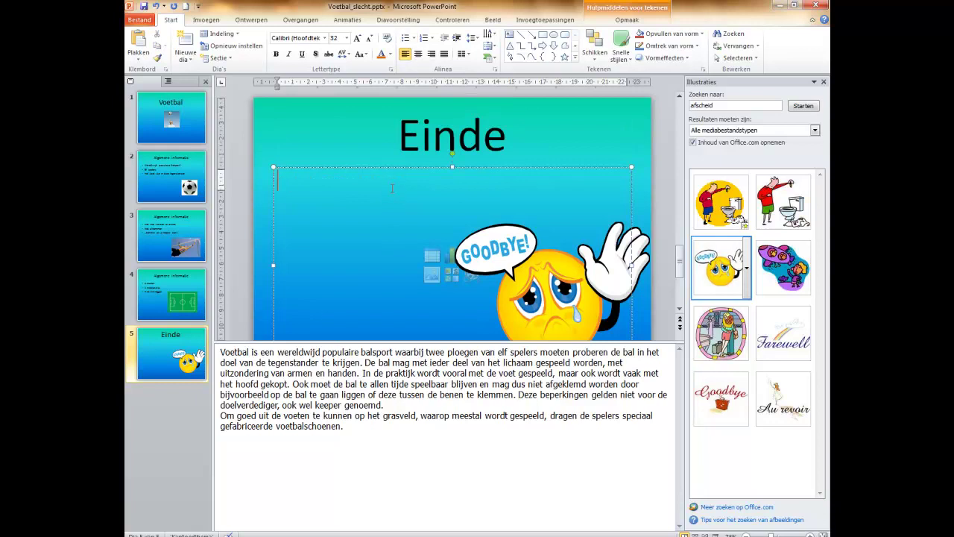
{"action": "type", "text": "og vragen ?"}
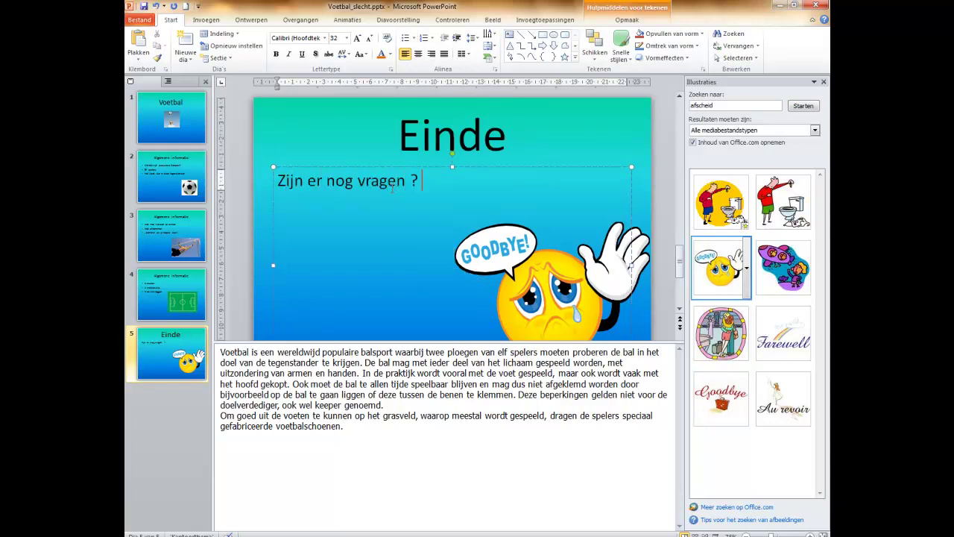
{"action": "key", "text": "ctrl+shift+Left"}
{"action": "key", "text": "ctrl+shift+Left"}
{"action": "key", "text": "ctrl+shift+Left"}
{"action": "key", "text": "ctrl+shift+Left"}
{"action": "key", "text": "ctrl+shift+Left"}
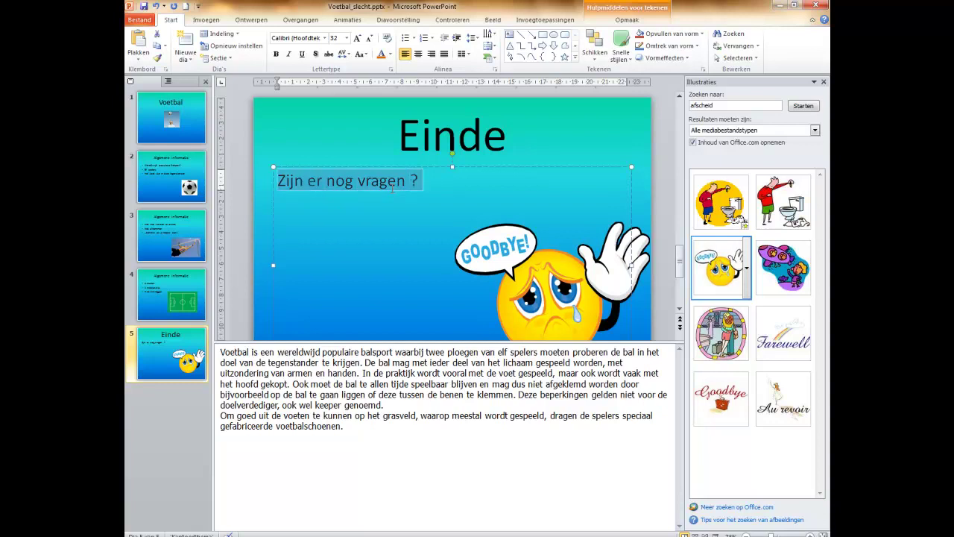
{"action": "type", "text": "Bedankt voor jullie aandacht"}
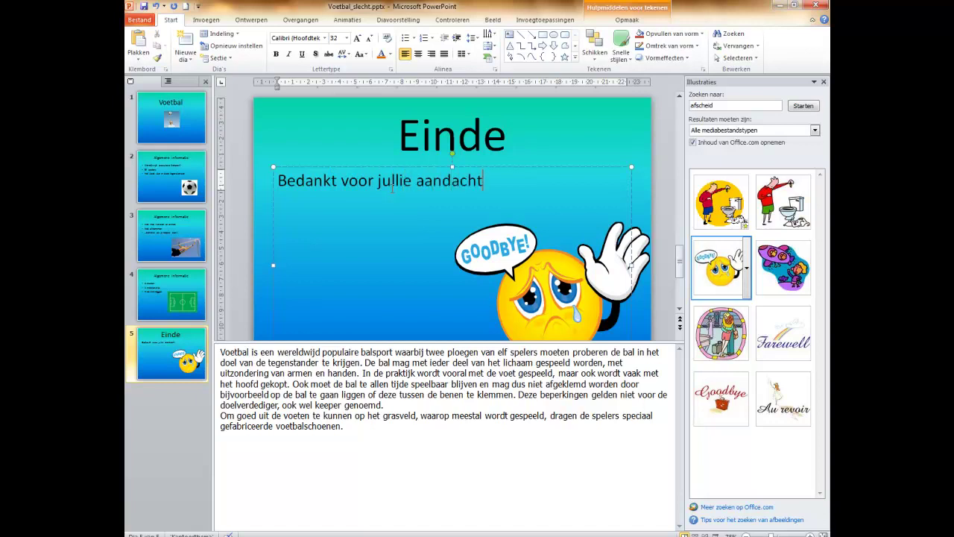
{"action": "key", "text": "ctrl+shift+Left"}
{"action": "key", "text": "ctrl+shift+Left"}
{"action": "key", "text": "ctrl+shift+Left"}
{"action": "key", "text": "ctrl+shift+Left"}
{"action": "key", "text": "ctrl+e"}
{"action": "key", "text": "ctrl+shift+period"}
{"action": "key", "text": "ctrl+shift+period"}
{"action": "key", "text": "ctrl+shift+period"}
{"action": "key", "text": "ctrl+shift+period"}
{"action": "key", "text": "ctrl+shift+period"}
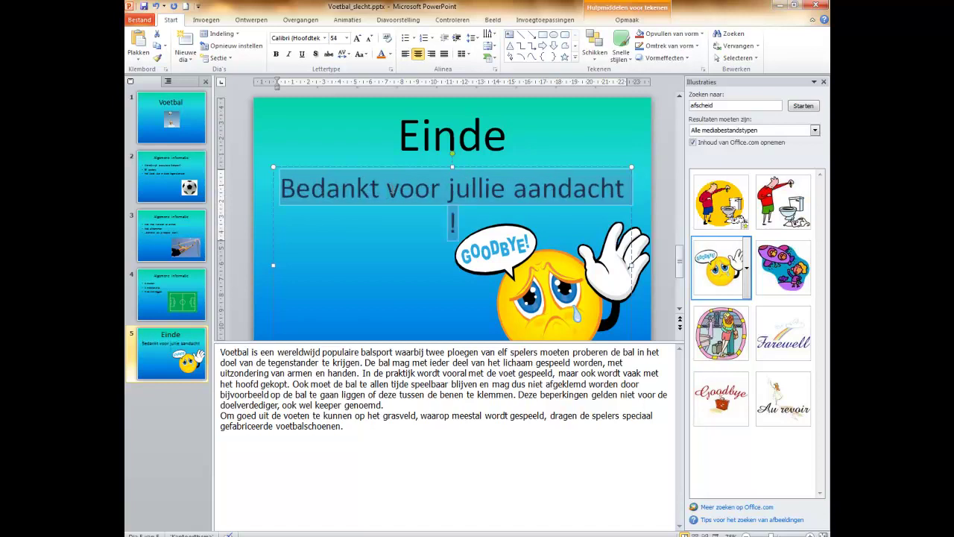
{"action": "key", "text": "ctrl+shift+comma"}
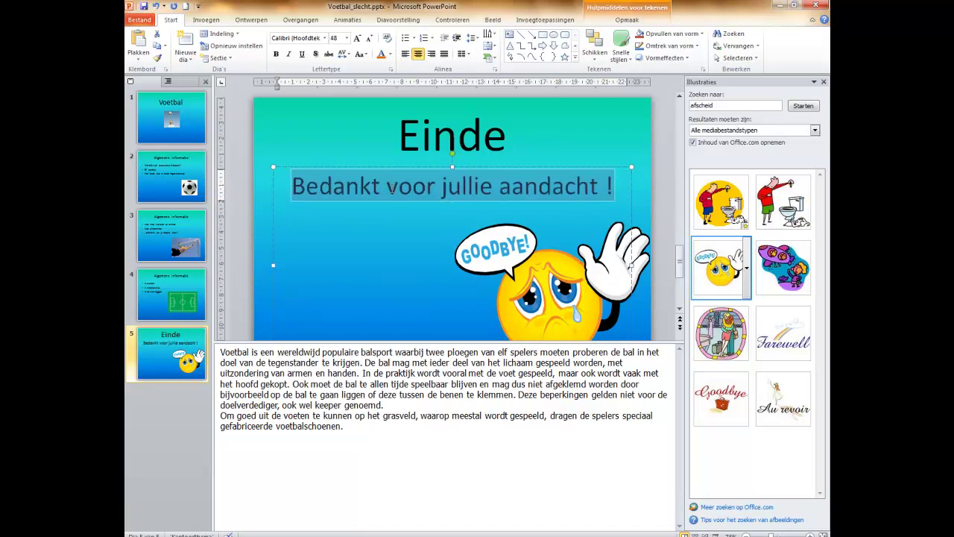
{"action": "key", "text": "F5"}
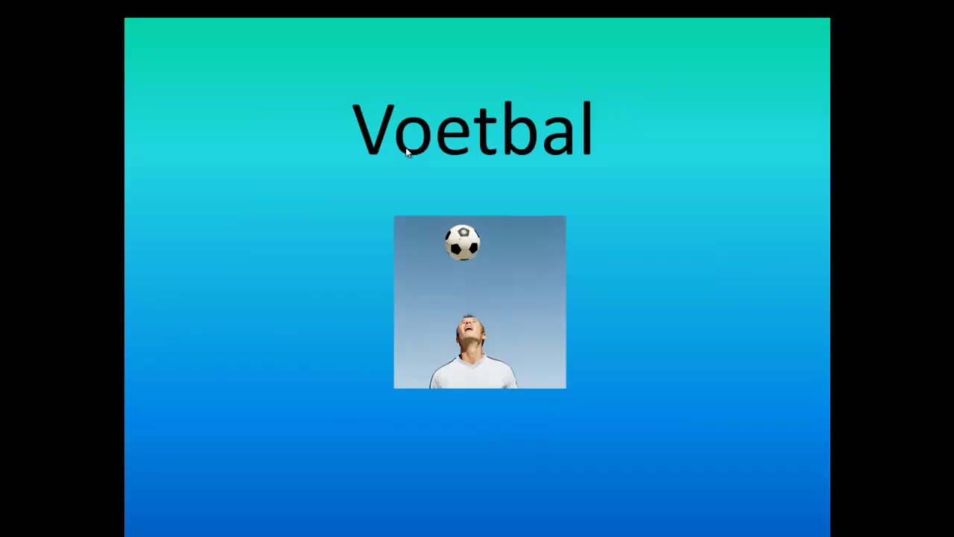
Advance through the Algemene informatie, goalkeeper, football-field and Einde slides to the end screen, then close it.
{"action": "left_click", "coordinate": [409, 151]}
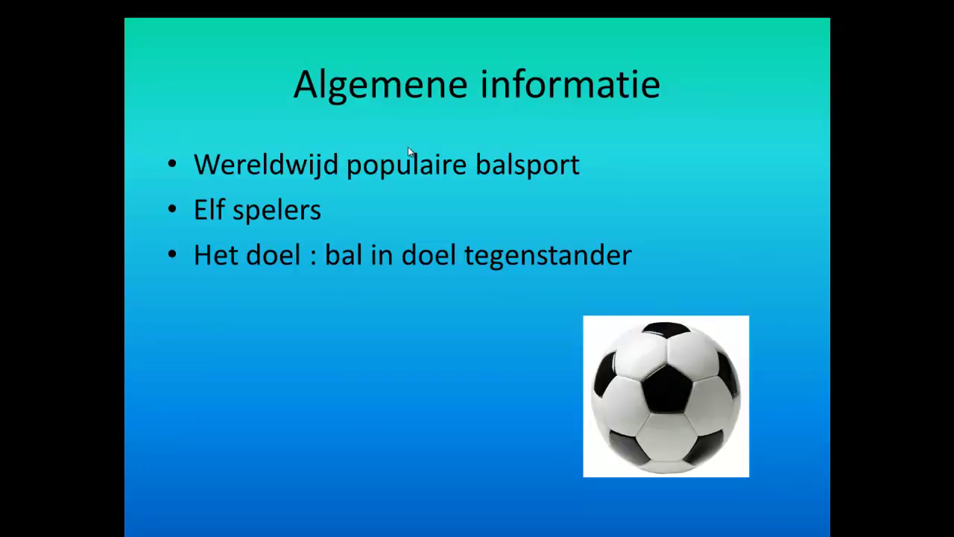
{"action": "left_click", "coordinate": [409, 151]}
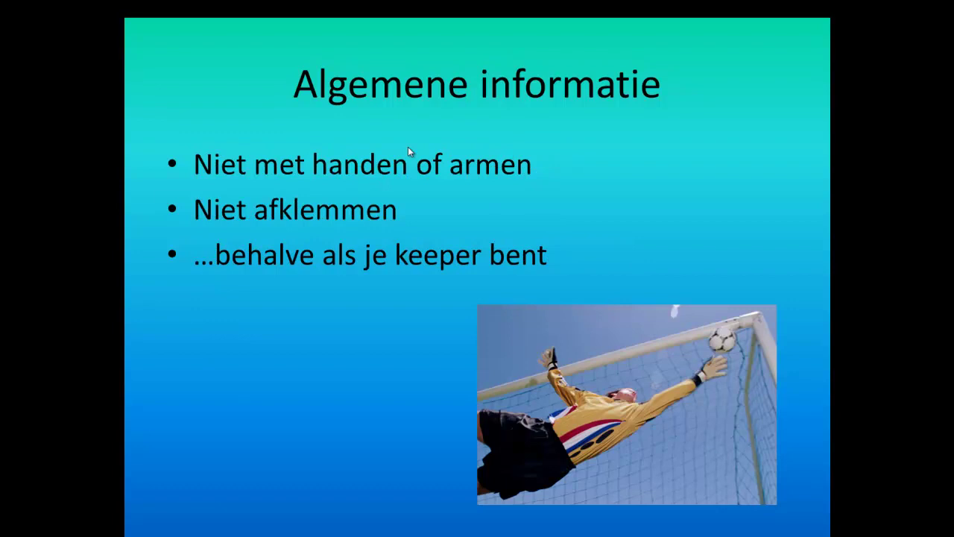
{"action": "left_click", "coordinate": [409, 150]}
{"action": "left_click", "coordinate": [409, 149]}
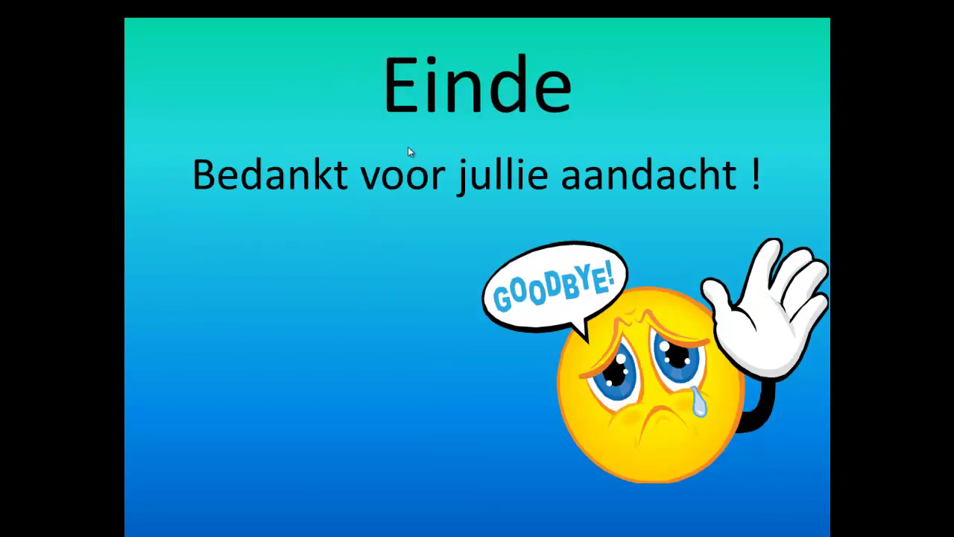
{"action": "left_click", "coordinate": [408, 149]}
{"action": "left_click", "coordinate": [409, 152]}
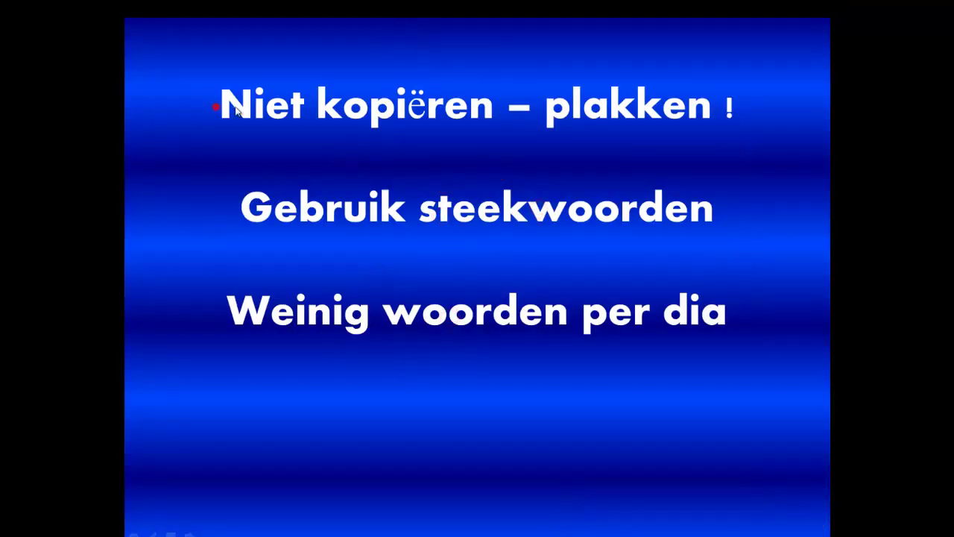
Advance the slideshow to its end screen and close it.
{"action": "left_click", "coordinate": [217, 107]}
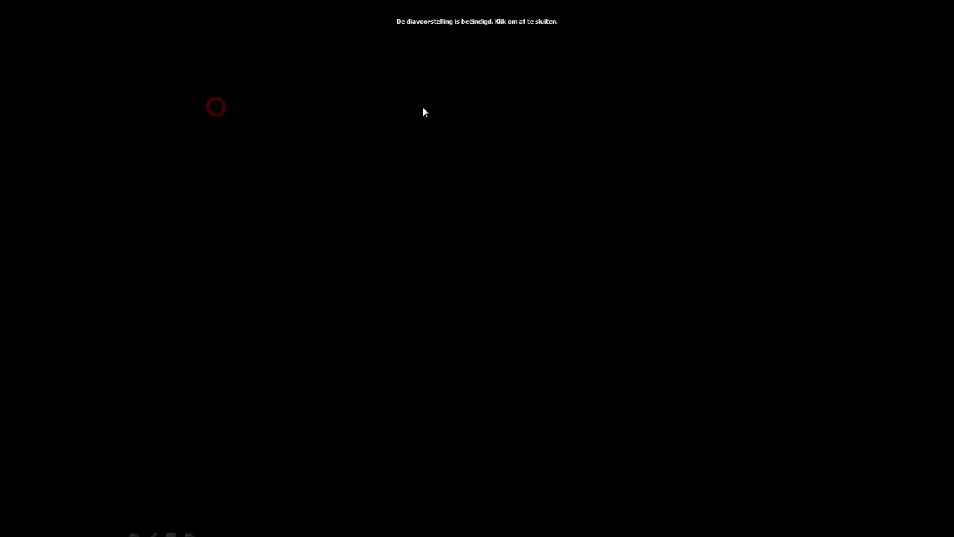
{"action": "left_click", "coordinate": [520, 107]}
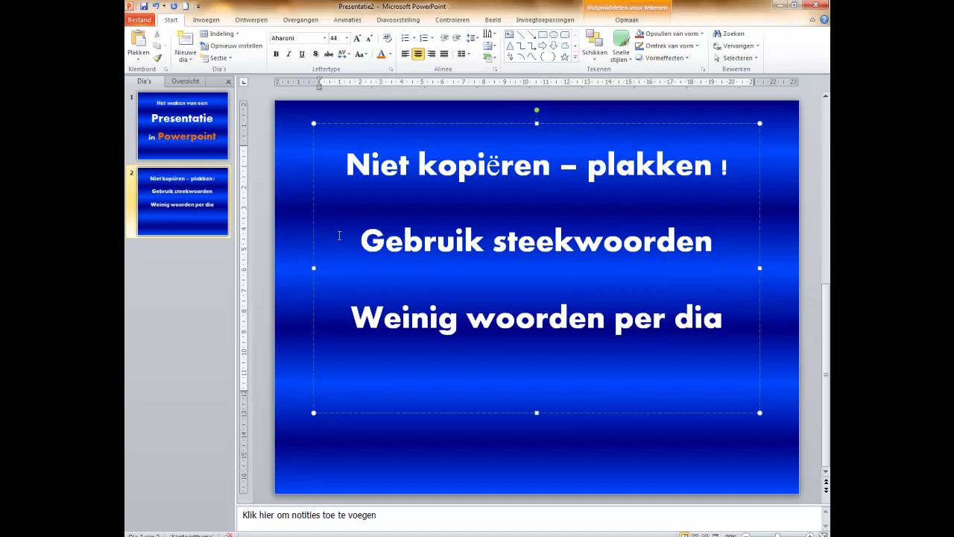